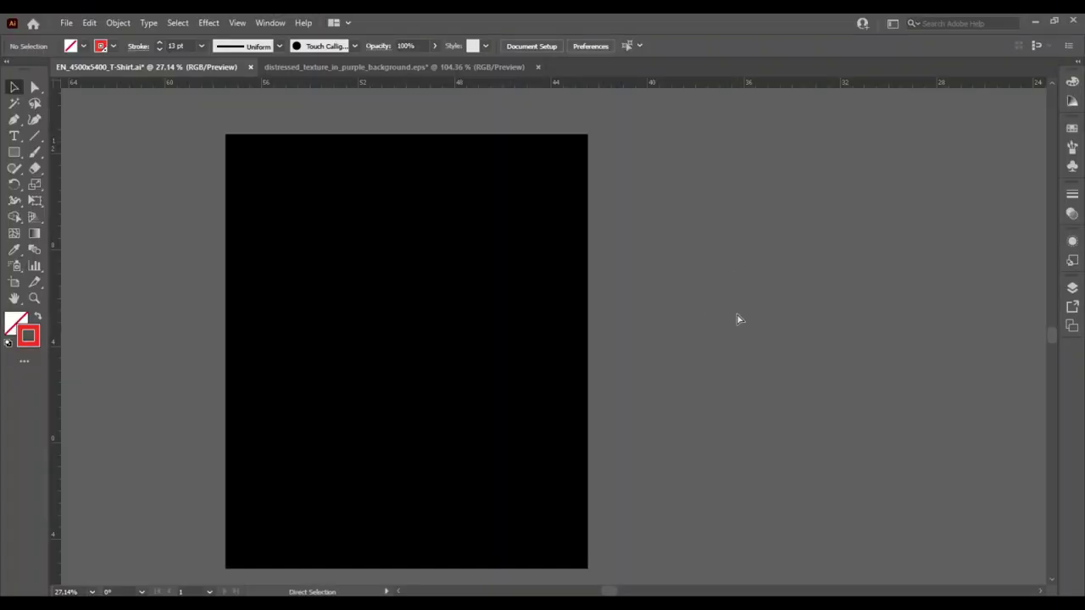
Paste the slogan text beside the artboard and enlarge it into a large headline
key("ctrl+v")
mouse_move(567, 338)
left_mouse_down()
mouse_move(747, 262)
mouse_move(1042, 271)
left_mouse_up()
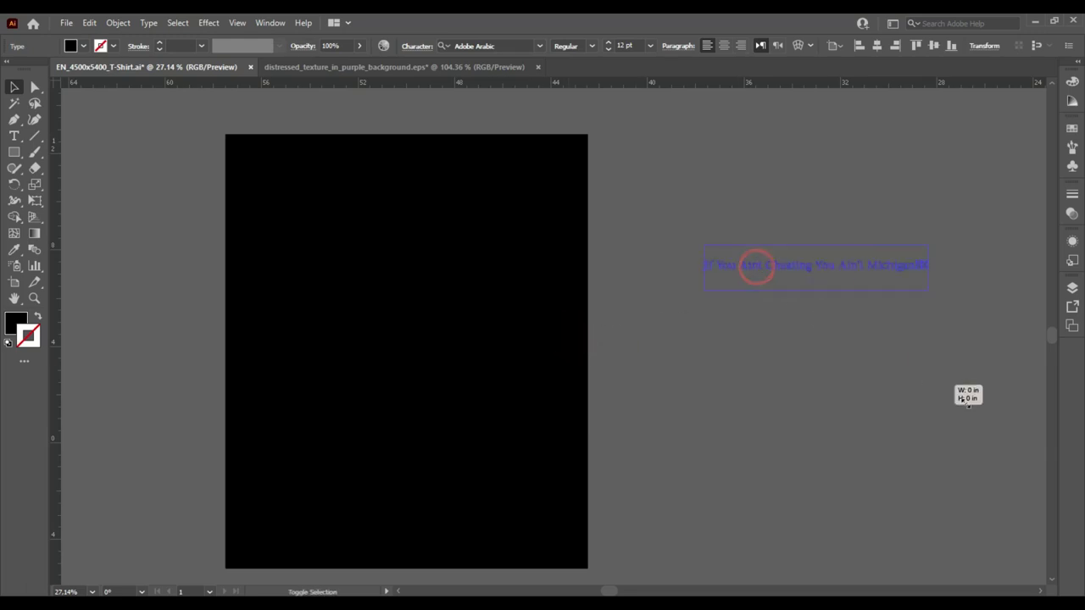
left_click_drag(911, 281, 928, 295)
key("t")
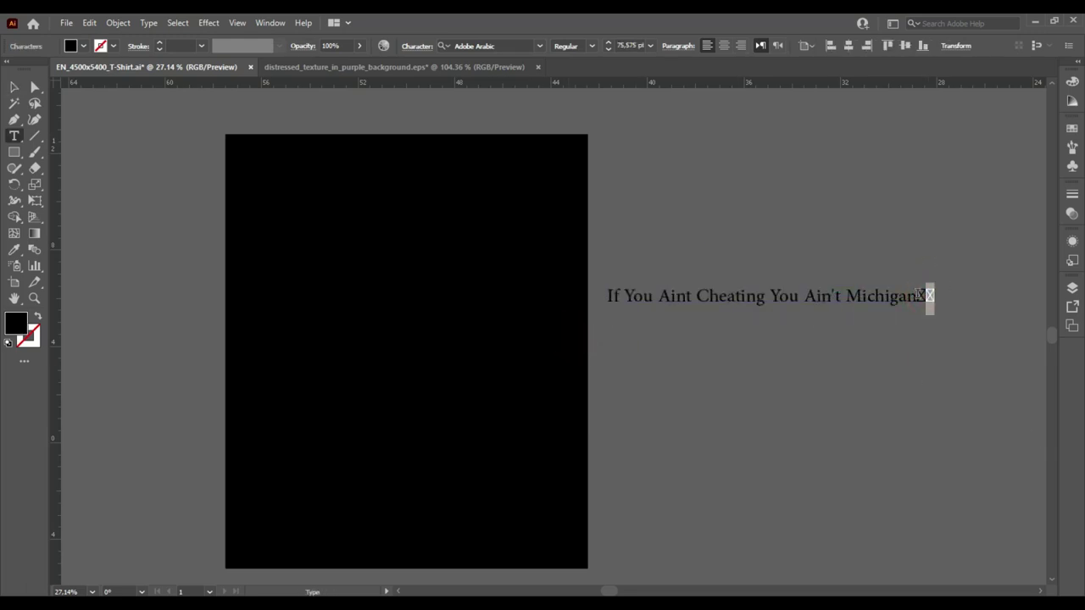
key("Escape")
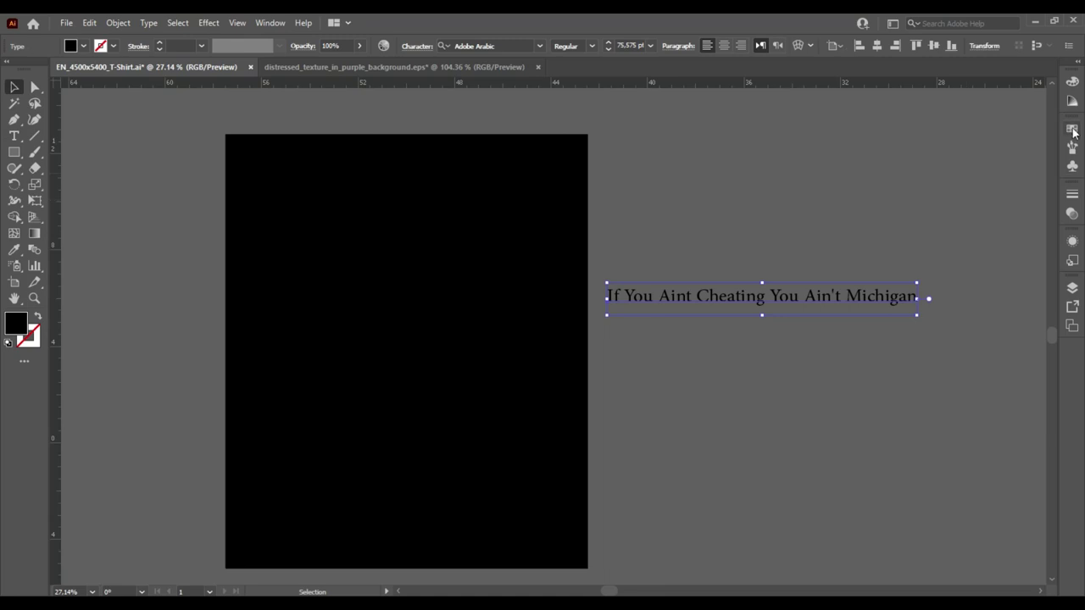
Make the slogan white and UPPERCASE, then move it to the top of the artboard
left_click(1073, 128)
left_click(1018, 164)
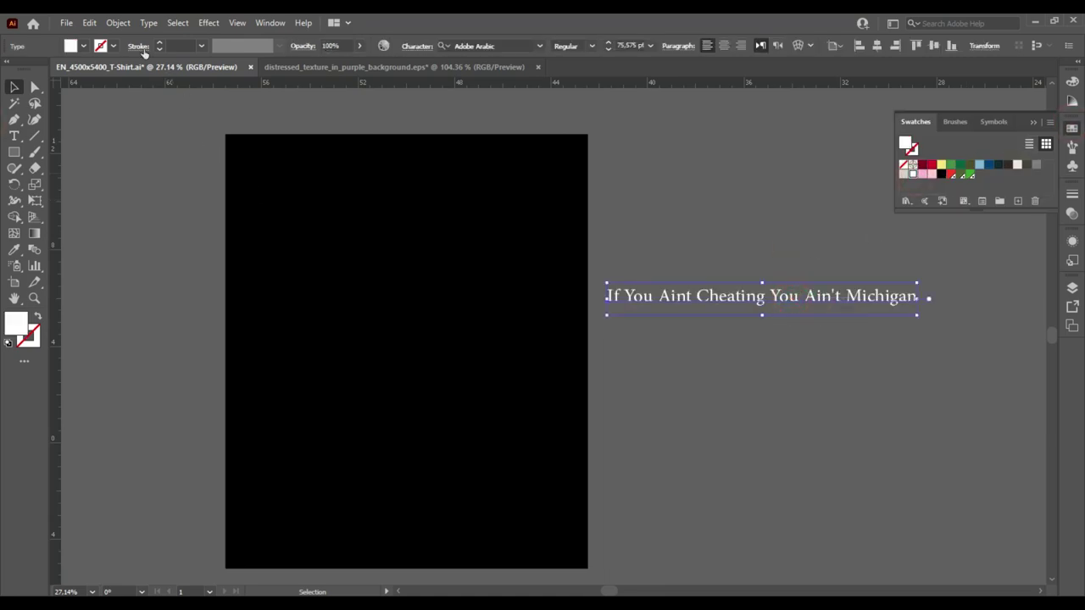
left_click(148, 22)
left_click(378, 227)
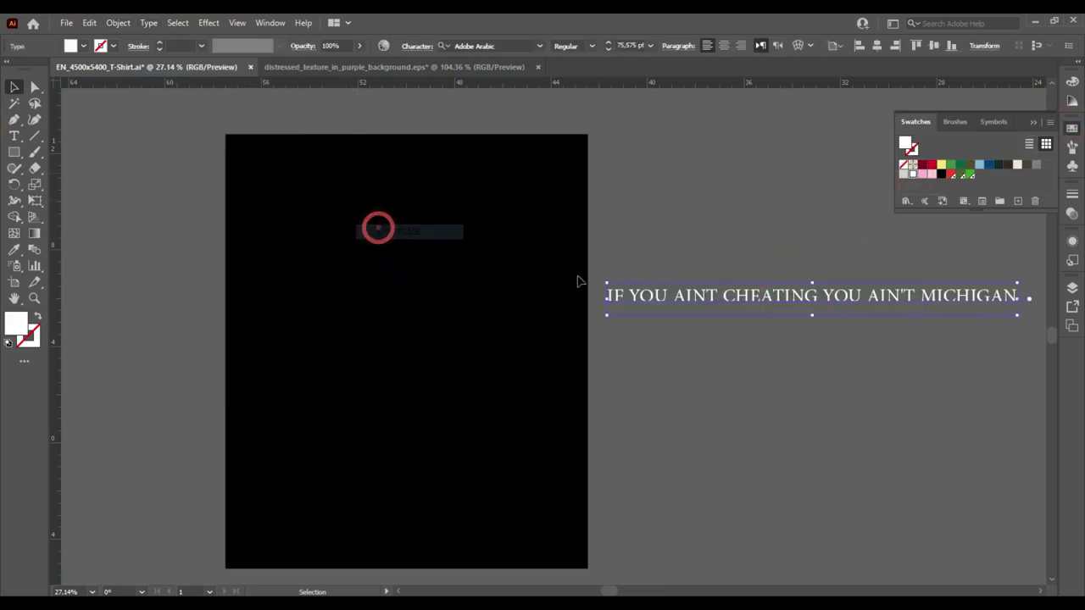
left_click_drag(795, 301, 384, 243)
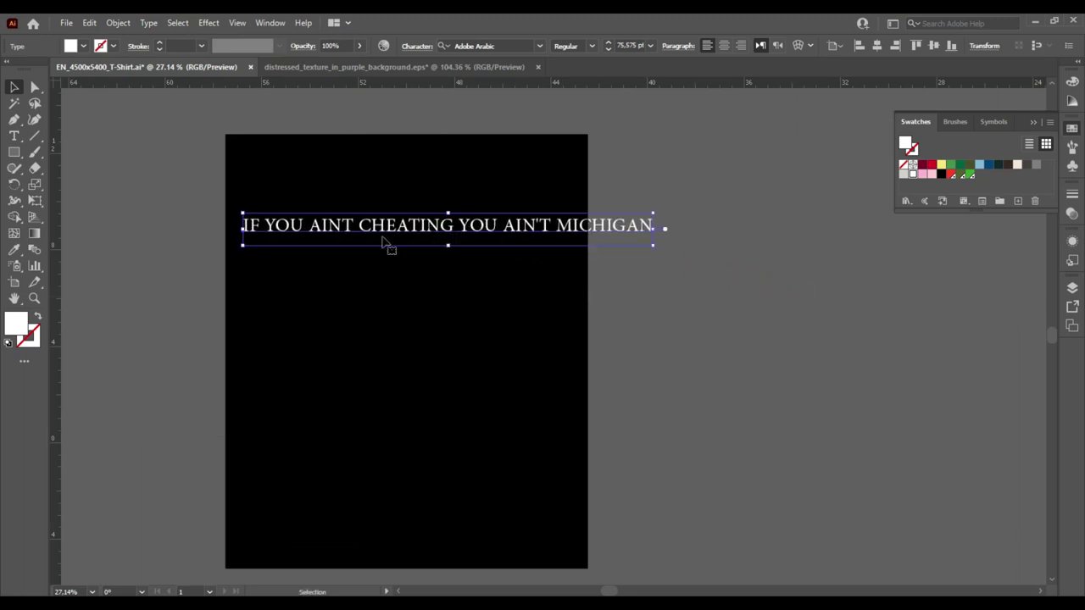
Set the slogan font to Acumin Variable Concept Bold
left_click(539, 46)
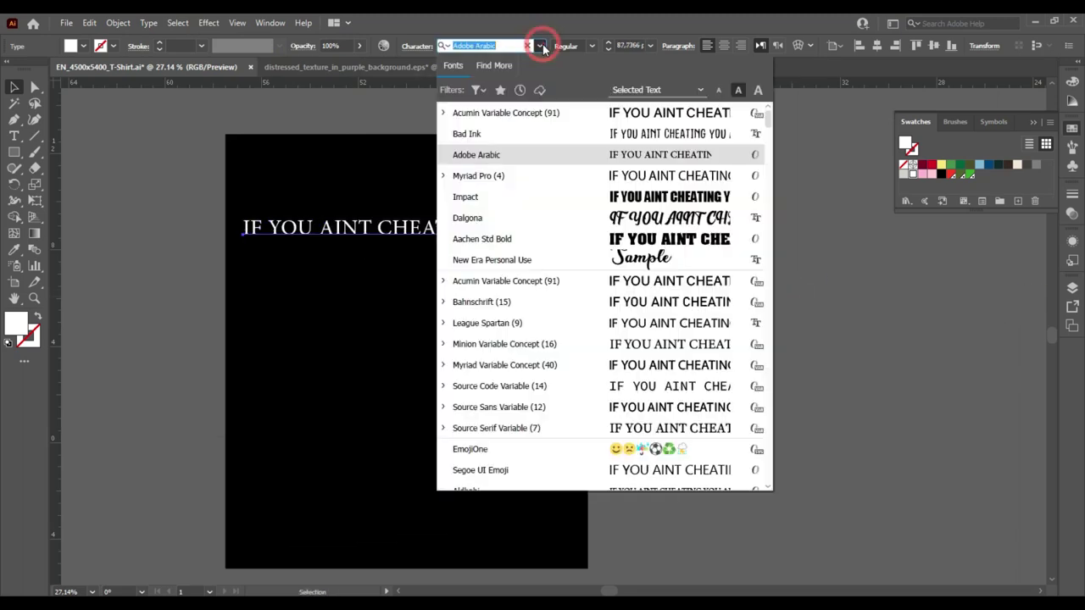
left_click(568, 113)
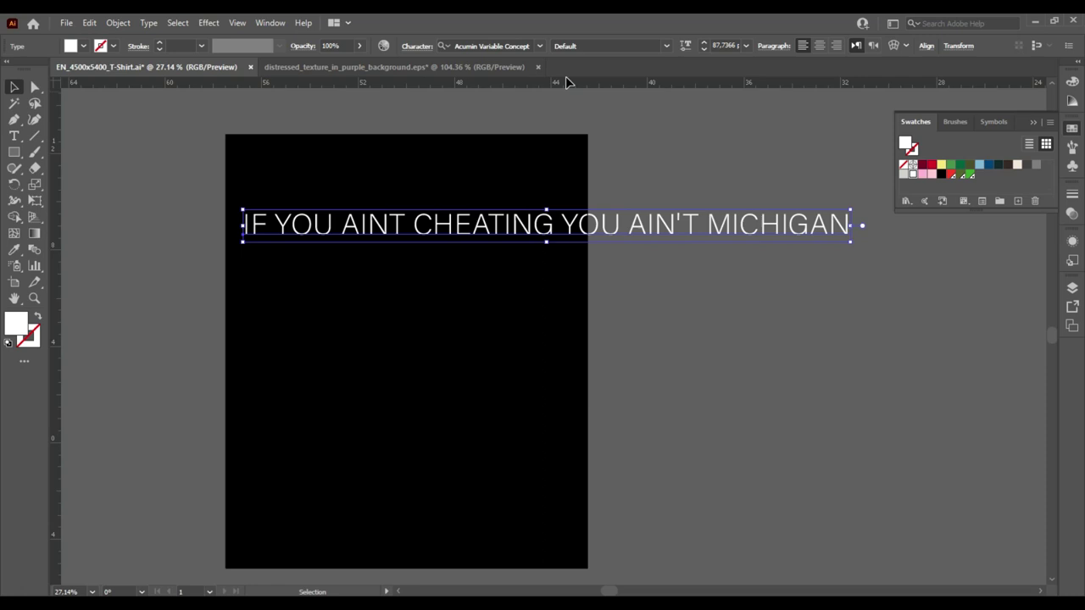
left_click(667, 46)
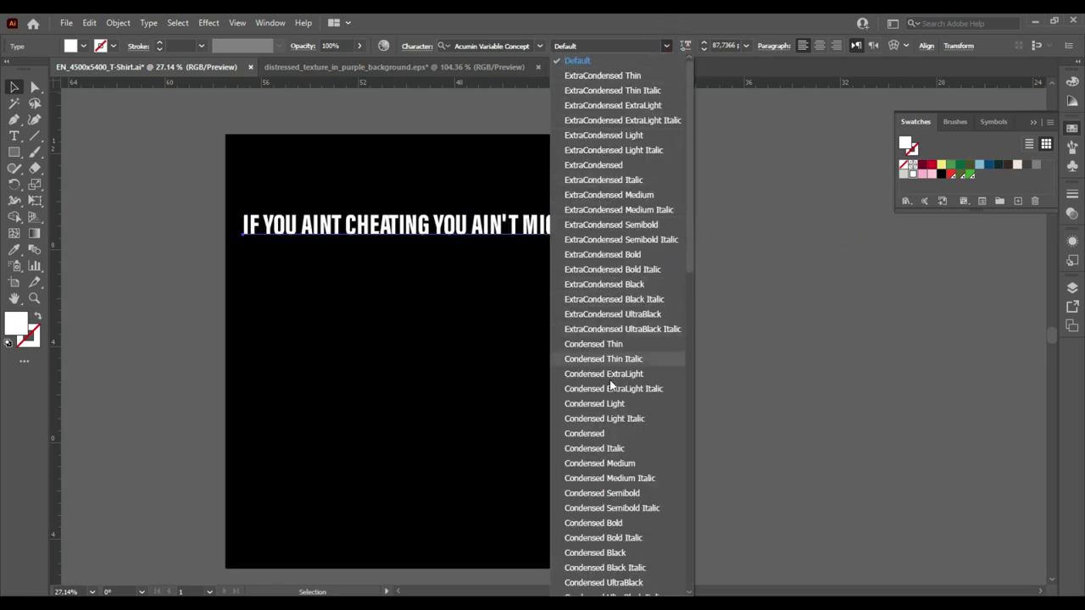
scroll(594, 307, "down", 5)
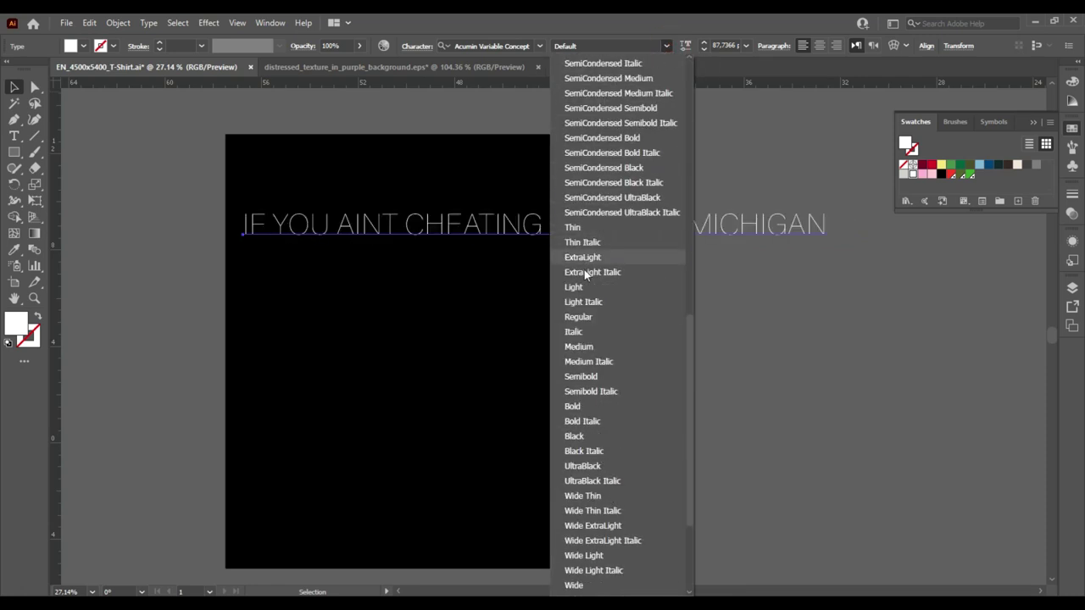
left_click(576, 407)
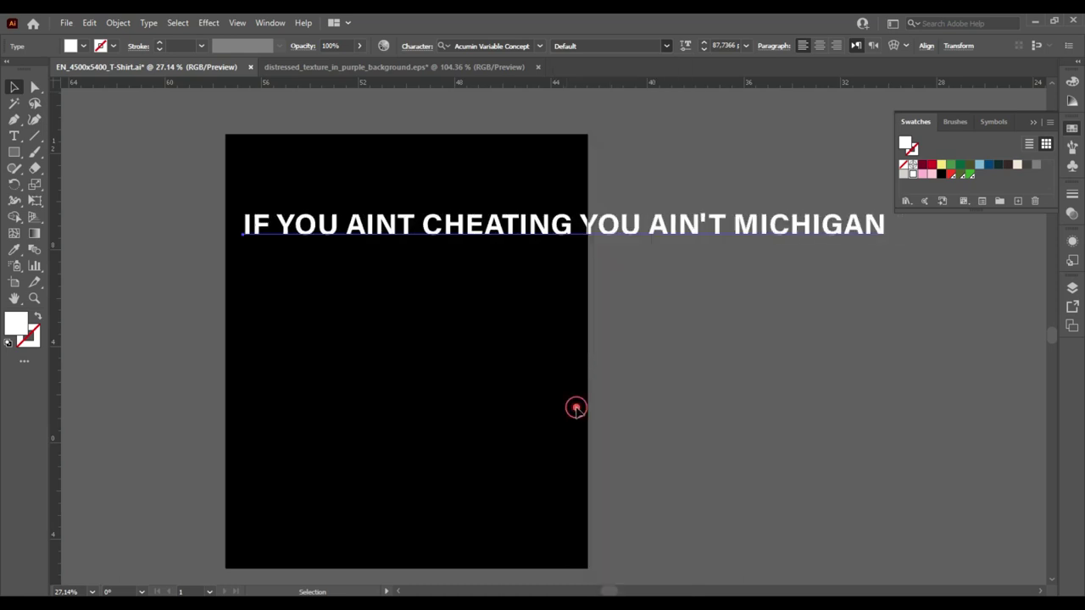
Add an apostrophe so the first AINT reads AIN'T
double_click(704, 222)
left_click(405, 224)
type("'")
left_click(14, 87)
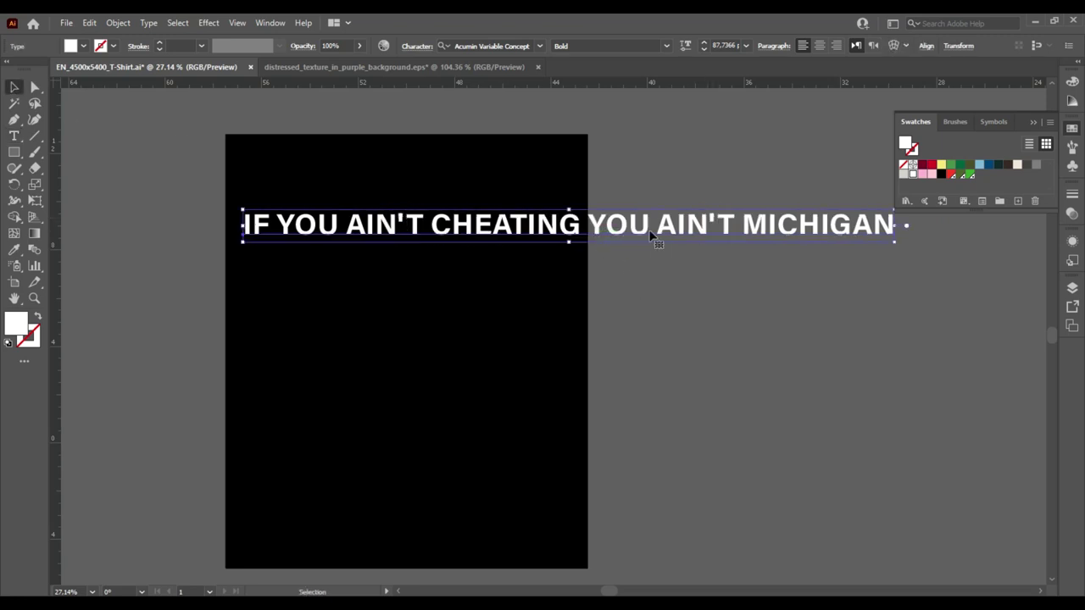
Nudge the line up and Alt-drag copies of it into a stack below
left_click_drag(653, 236, 657, 222)
left_click_drag(339, 219, 334, 353)
left_click_drag(334, 353, 334, 383)
double_click(280, 212)
Trim the first two copies down to IF and YOU AIN'T
left_click_drag(280, 212, 906, 212)
key("BackSpace")
left_click(286, 266)
key("BackSpace")
key("BackSpace")
key("BackSpace")
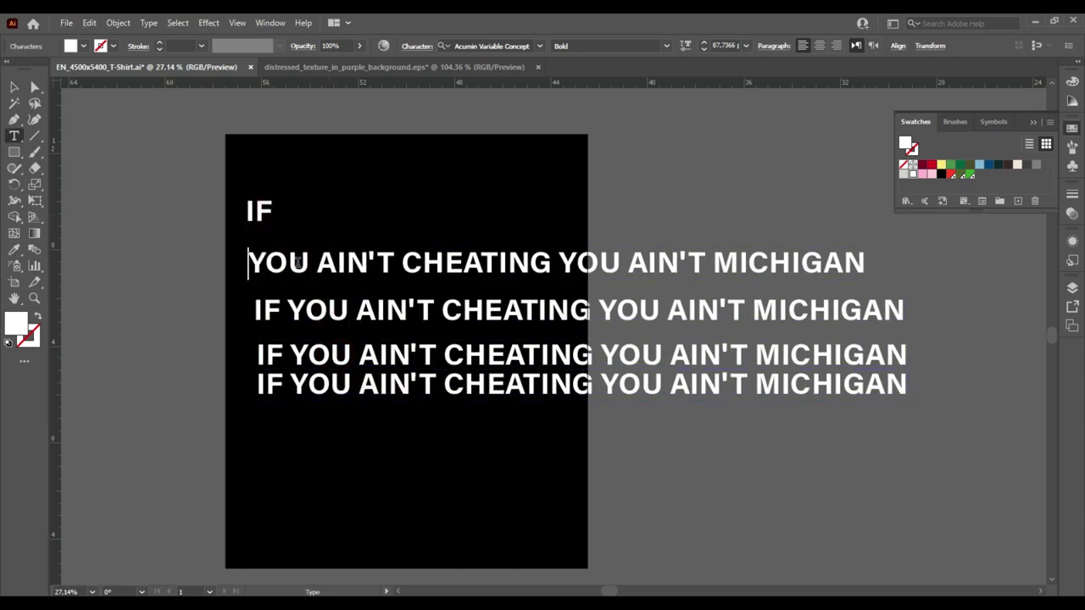
left_click_drag(398, 260, 866, 261)
key("BackSpace")
Trim the remaining copies down to CHEATING, YOU AIN'T and MICHIGAN
left_click_drag(255, 310, 808, 307)
key("BackSpace")
key("BackSpace")
type("CHEATING")
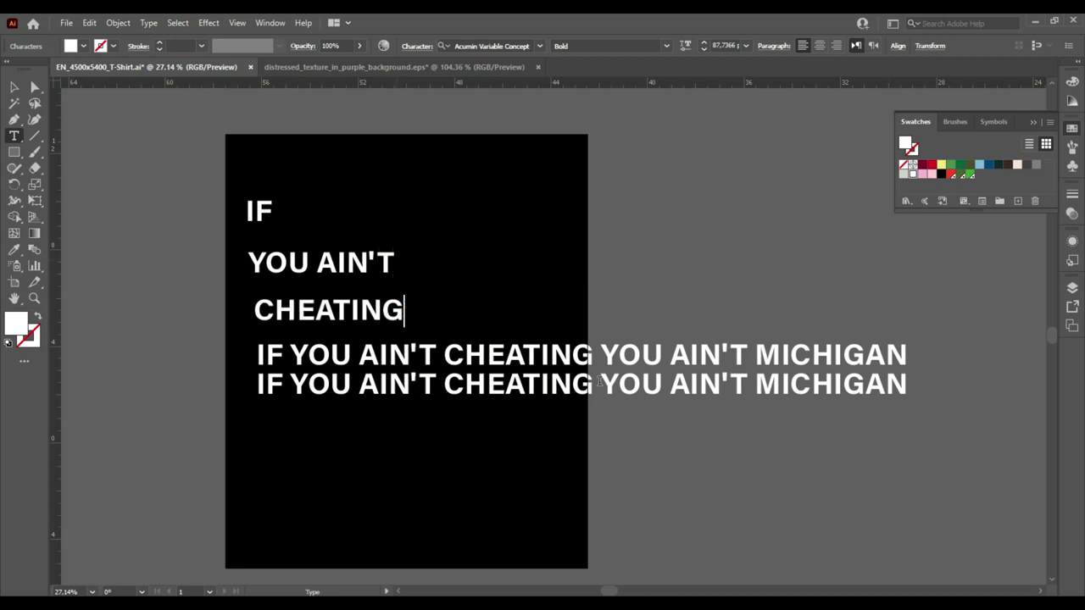
left_click_drag(599, 356, 256, 356)
key("BackSpace")
left_click_drag(402, 354, 582, 351)
key("BackSpace")
left_click_drag(770, 382, 256, 383)
key("BackSpace")
key("Escape")
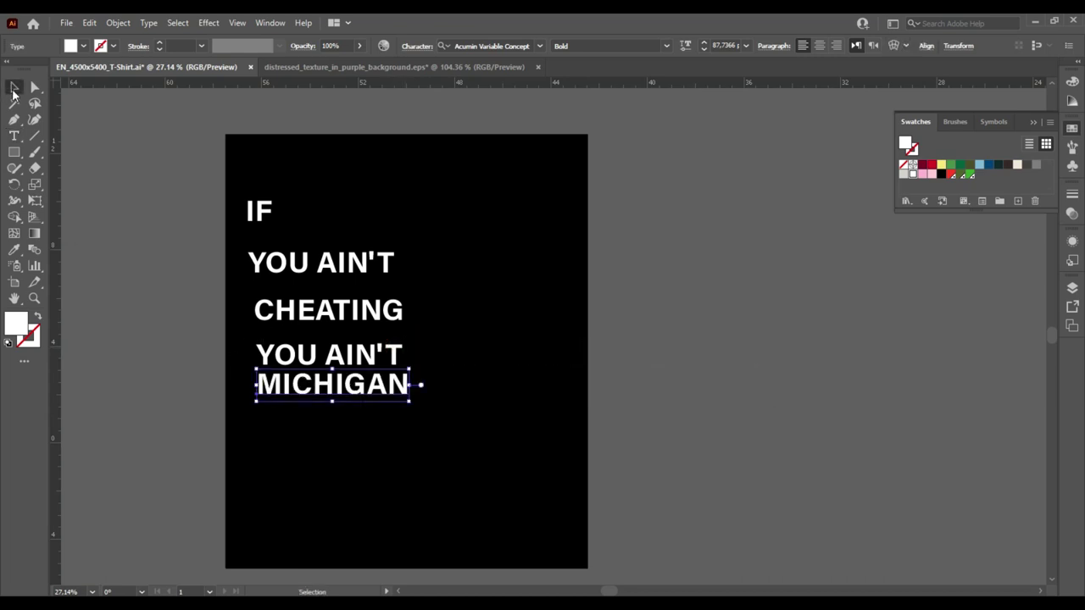
left_click(276, 219)
Arrange the lines into a centred stack and make CHEATING much bigger
left_click_drag(275, 219, 401, 186)
left_click_drag(366, 263, 424, 217)
mouse_move(363, 314)
left_mouse_down()
mouse_move(379, 261)
mouse_move(357, 254)
mouse_move(509, 334)
left_mouse_up()
mouse_move(371, 354)
left_mouse_down()
mouse_move(428, 323)
mouse_move(423, 303)
left_mouse_up()
mouse_move(380, 389)
left_mouse_down()
mouse_move(371, 352)
mouse_move(402, 350)
mouse_move(513, 422)
left_mouse_up()
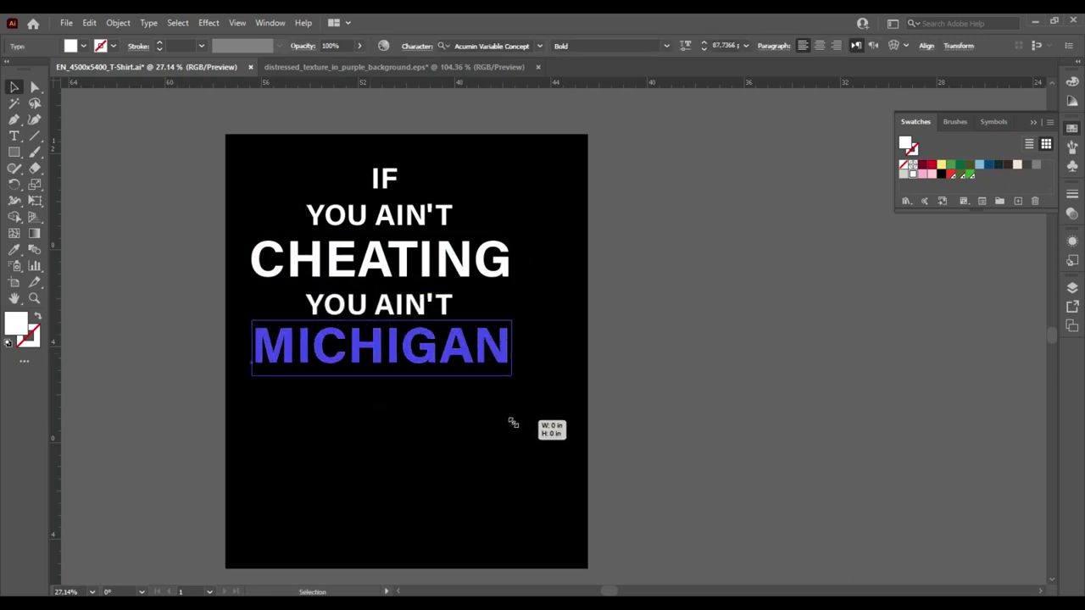
Select all five lines, scale them up together, and shift the block down slightly
left_click(472, 431)
left_click_drag(545, 161, 283, 395)
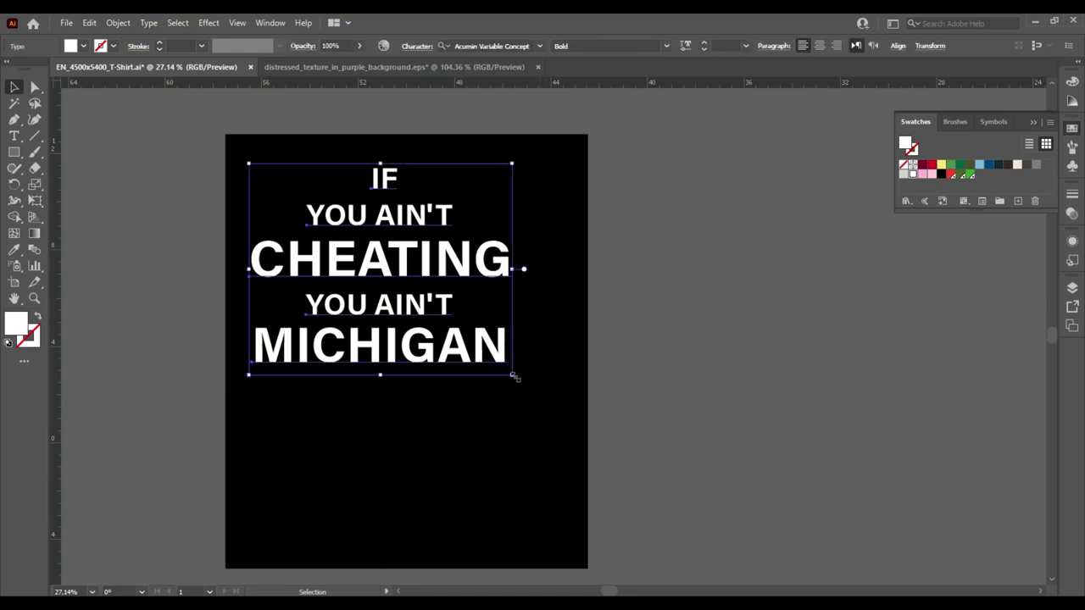
left_click_drag(513, 377, 578, 499)
left_click_drag(437, 298, 416, 318)
Apply Acumin Variable Concept ExtraCondensed Black to all lines and enlarge the block further
left_click(540, 46)
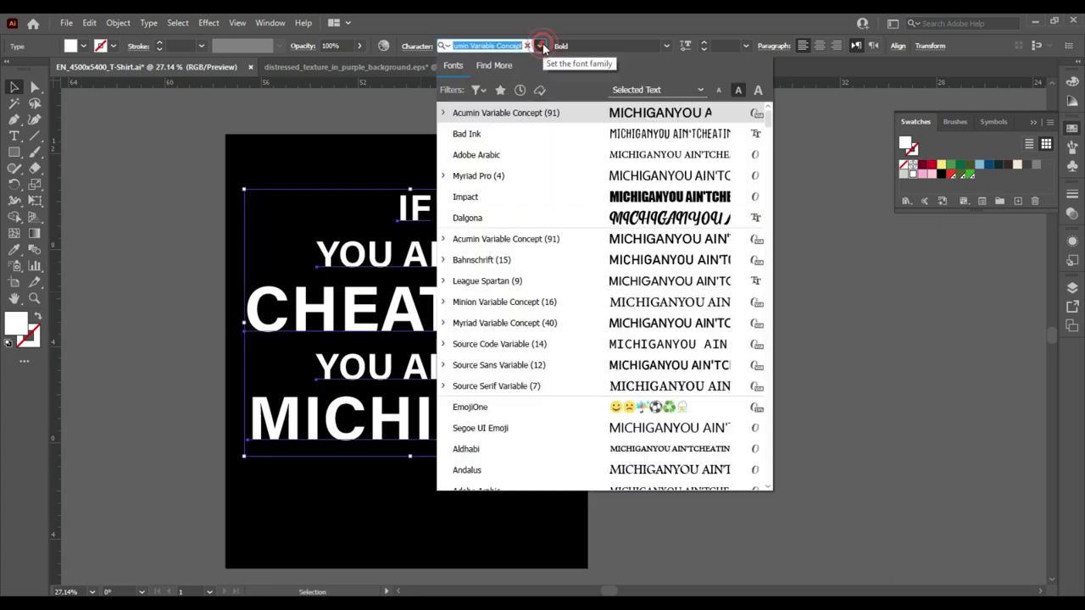
left_click(443, 114)
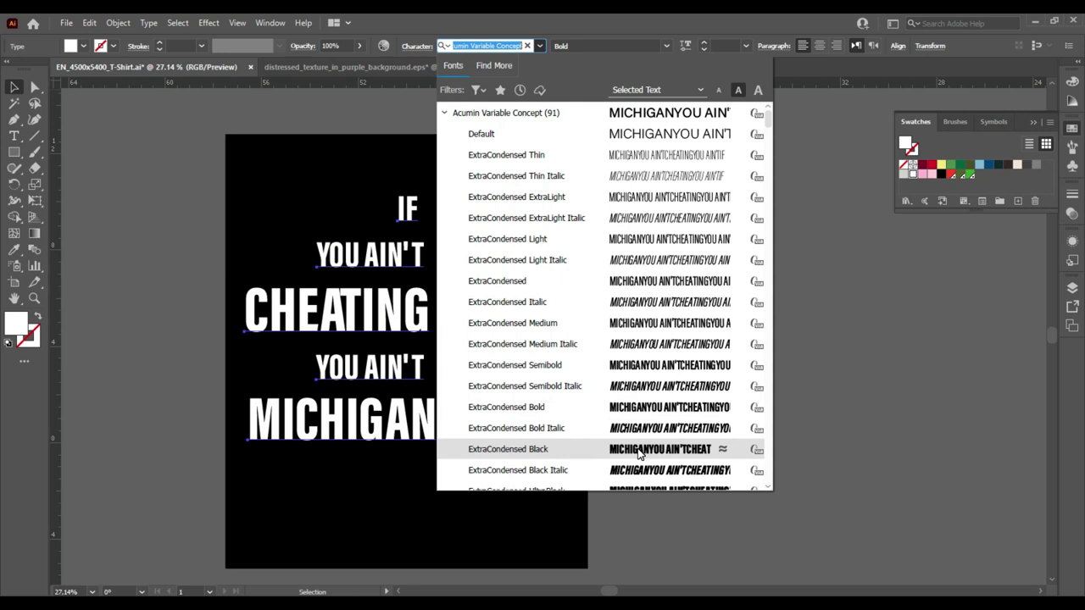
left_click(639, 454)
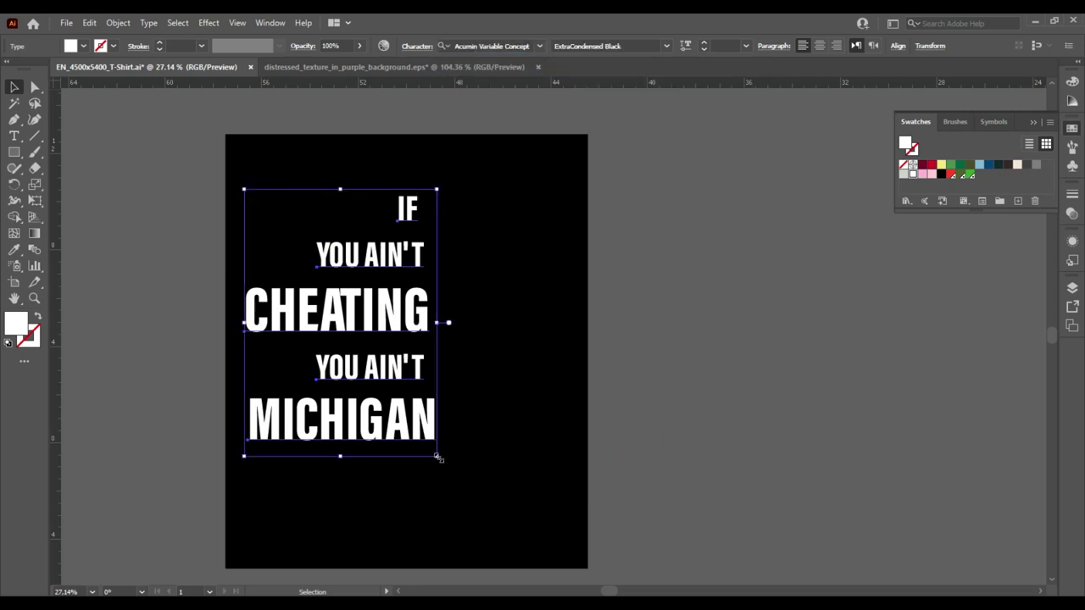
left_click_drag(436, 457, 505, 551)
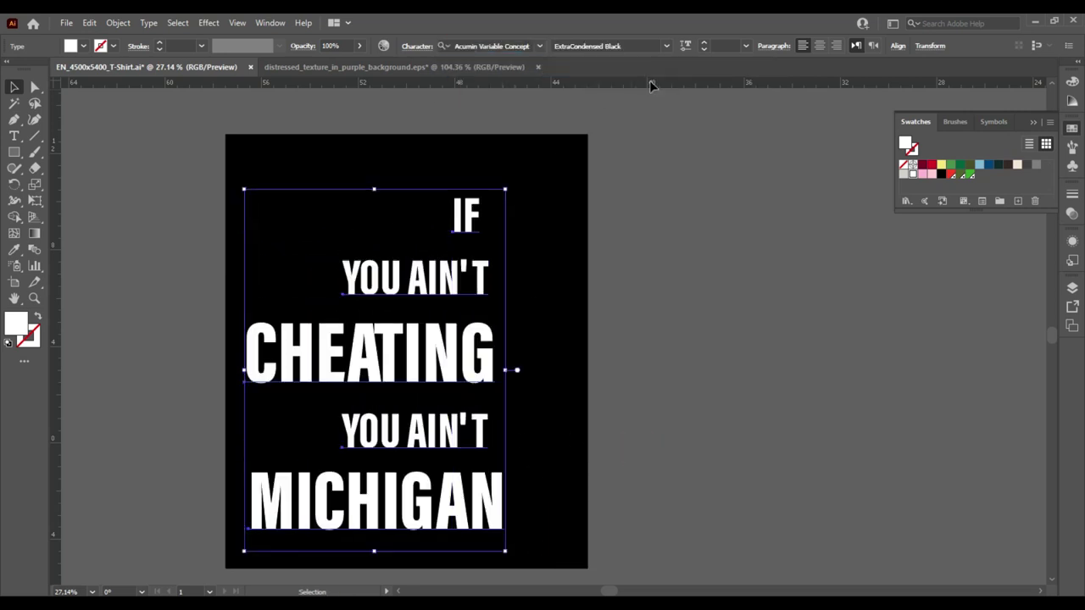
Centre the text block horizontally on the artboard and move it up
left_click(897, 46)
left_click(779, 83)
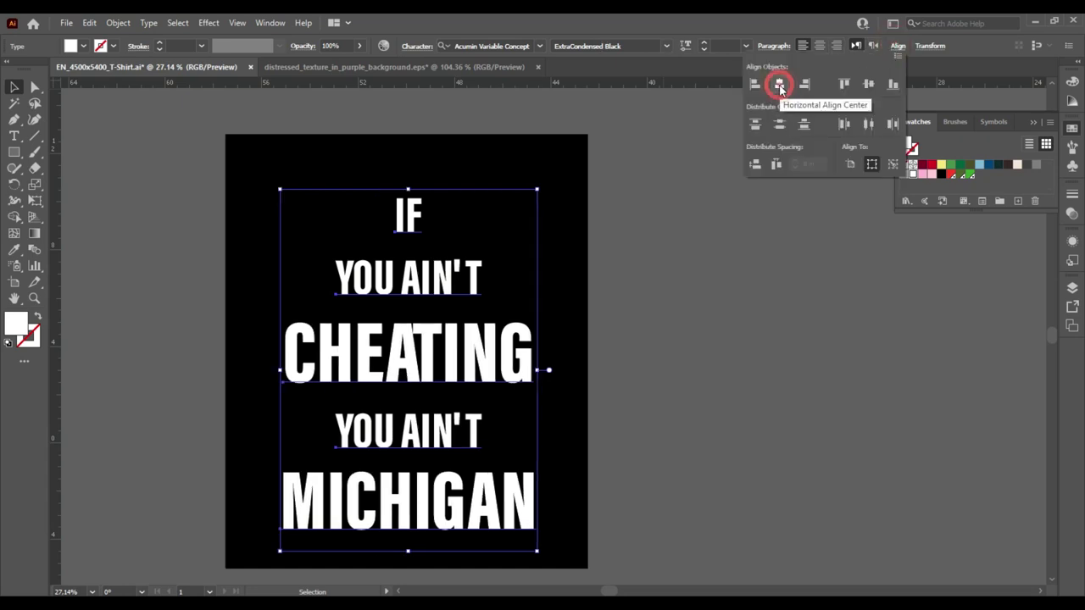
left_click(451, 367)
left_click_drag(454, 356, 452, 312)
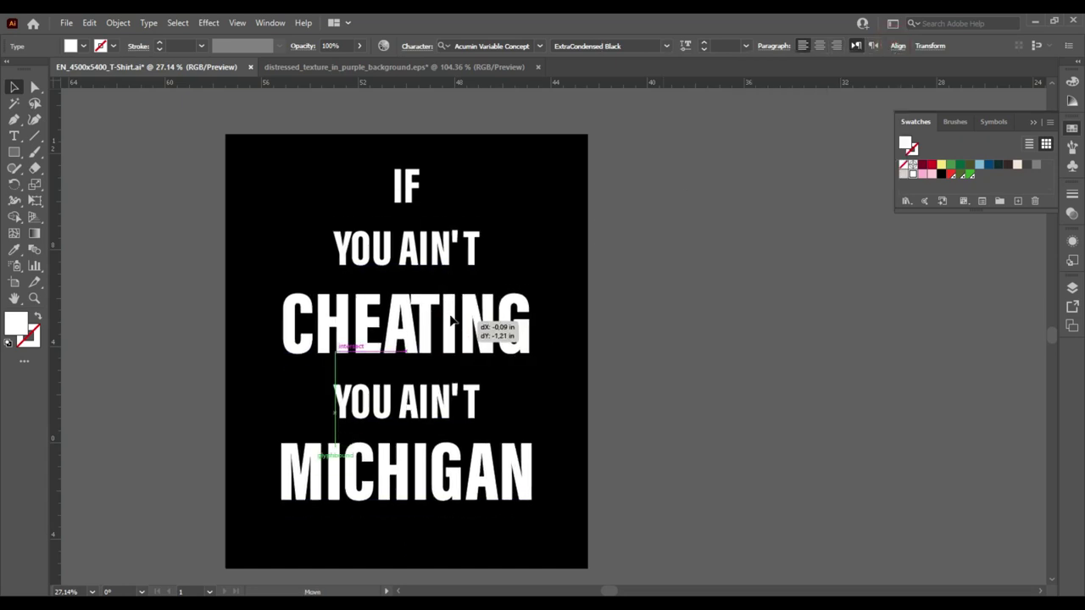
Tighten the stack by moving YOU AIN'T, CHEATING, YOU AIN'T and MICHIGAN upward
left_click(564, 273)
left_click_drag(420, 252, 420, 242)
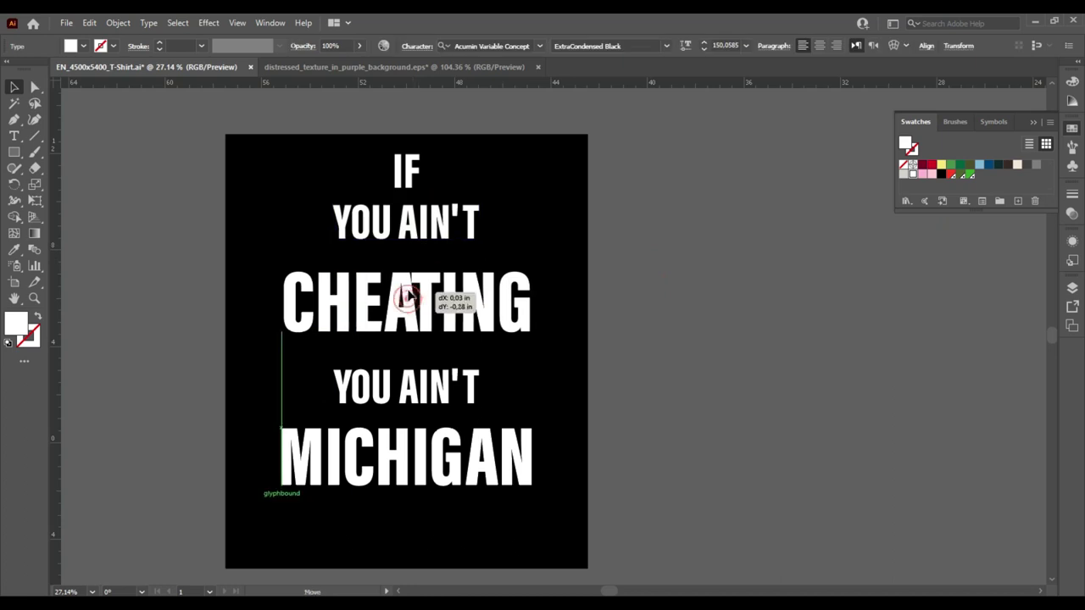
left_click_drag(412, 307, 412, 284)
left_click_drag(410, 397, 411, 364)
left_click_drag(406, 458, 405, 416)
left_click(409, 480)
Horizontally centre all lines on one another and scale the block to fill the artboard
left_click_drag(415, 475, 573, 102)
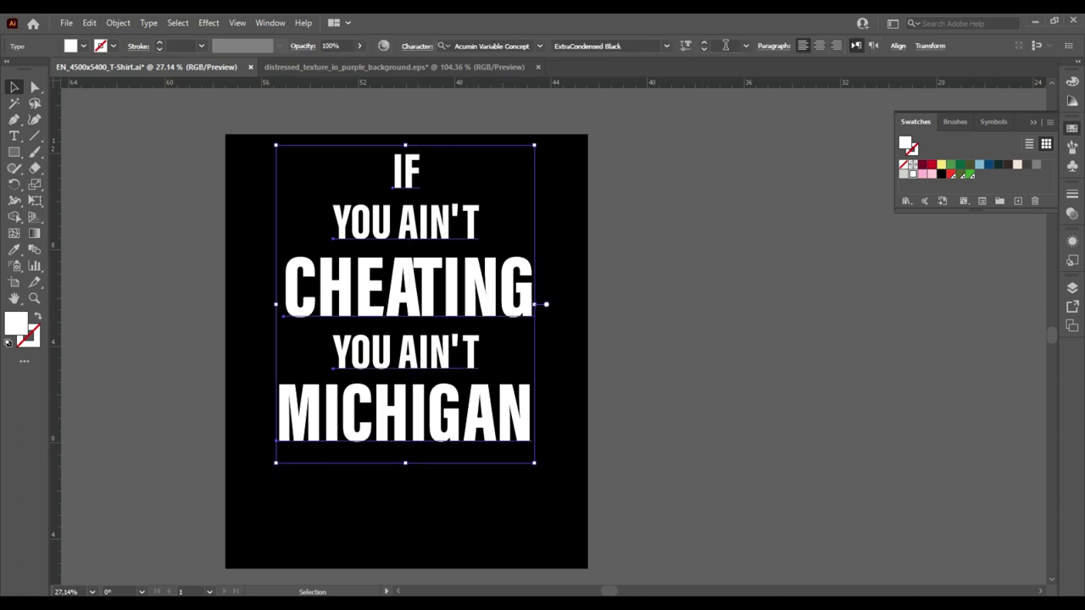
left_click(895, 48)
left_click(780, 86)
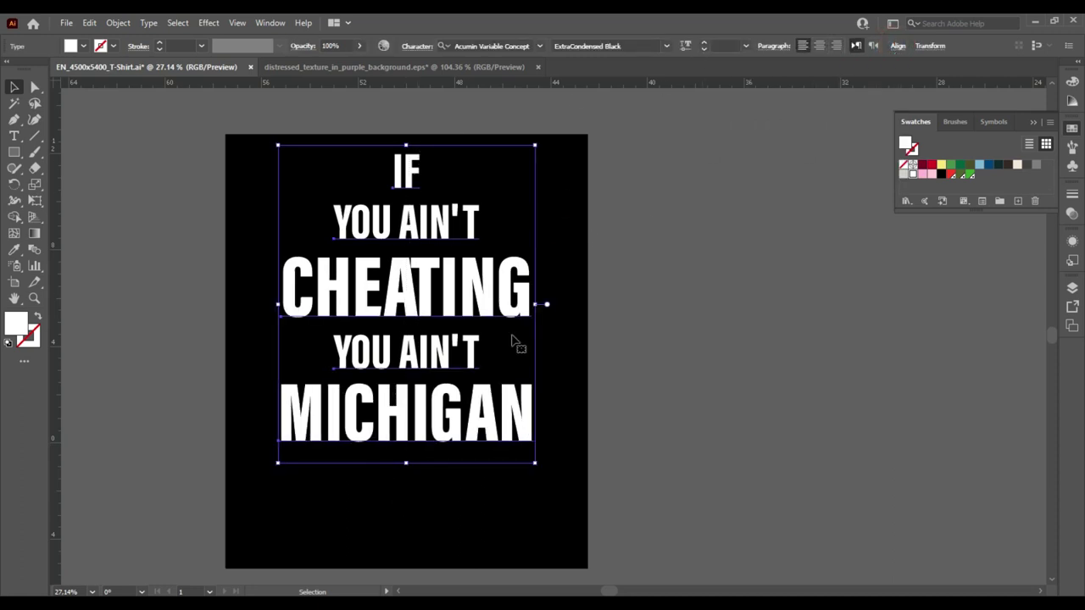
left_click_drag(534, 465, 580, 521)
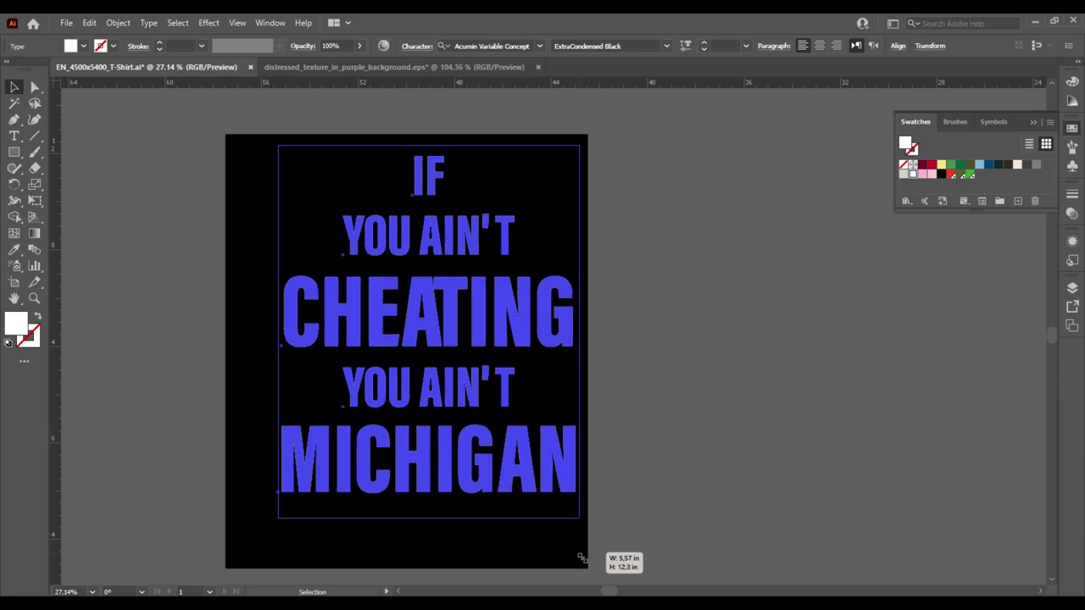
left_click_drag(545, 514, 600, 564)
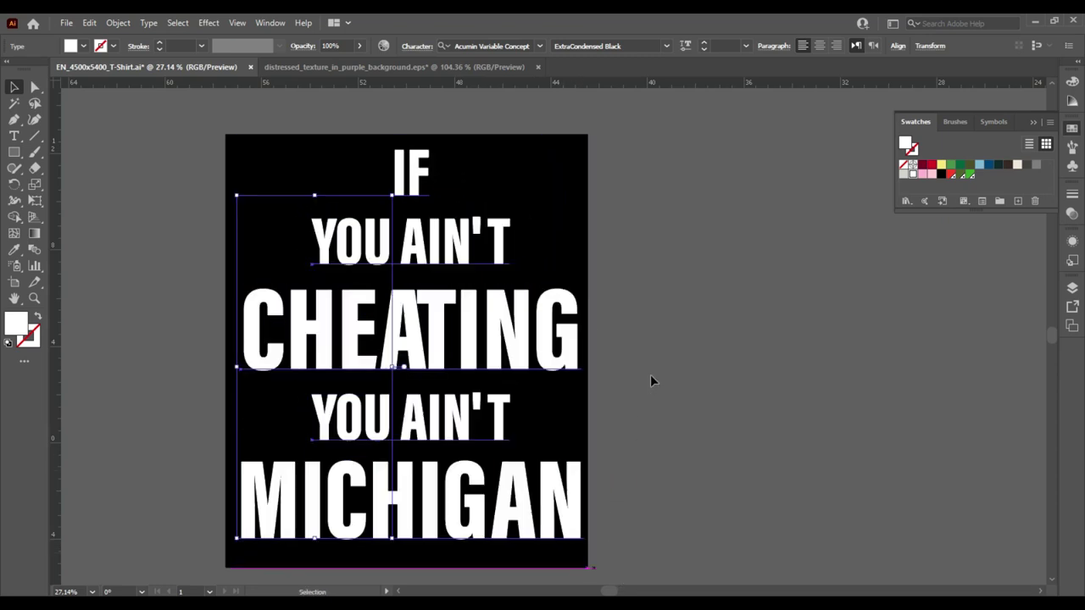
left_click(652, 373)
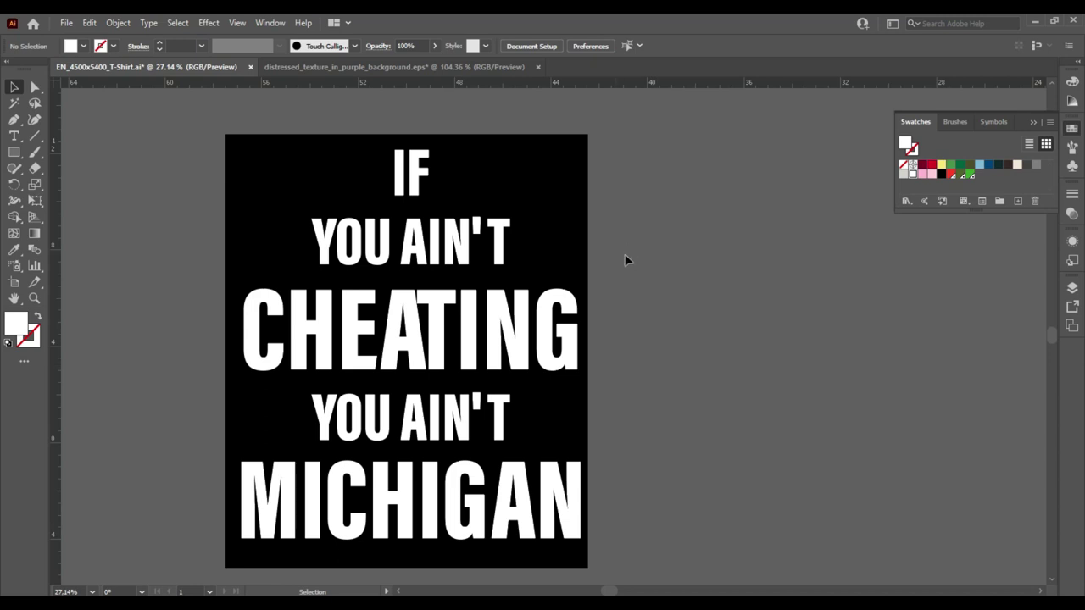
left_click_drag(472, 123, 283, 517)
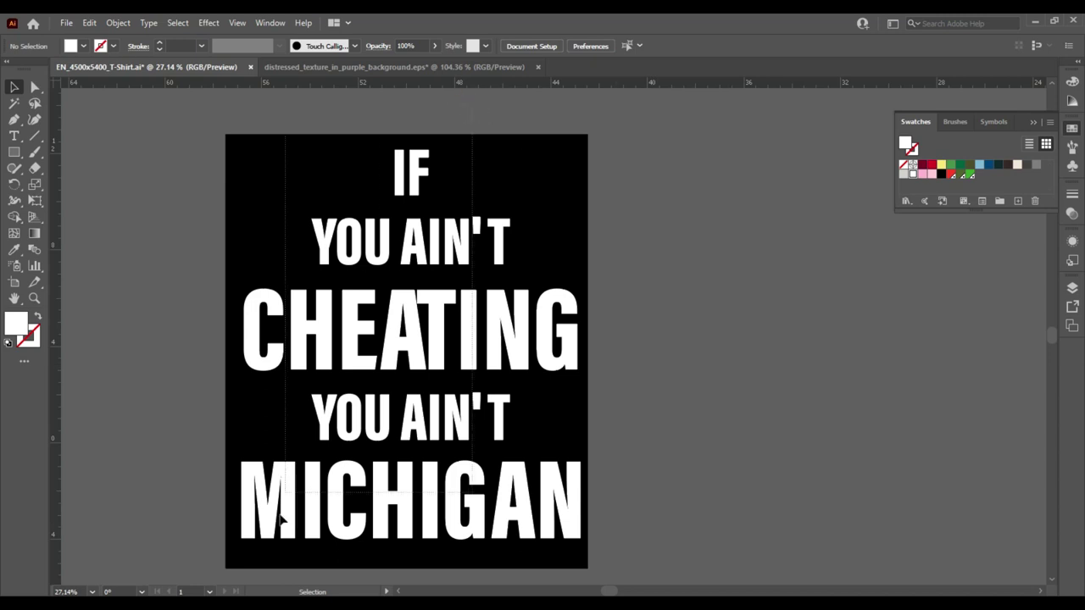
Colour the MICHIGAN line bright yellow using the fill Color Picker
left_click(683, 354)
left_click(569, 513)
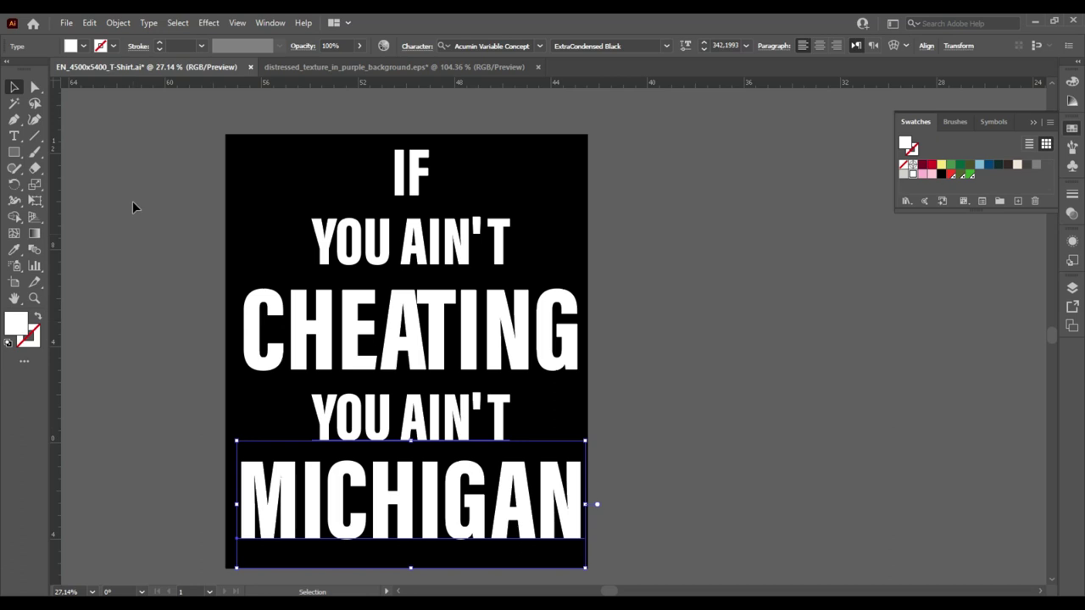
left_click(71, 45)
left_click(92, 233)
double_click(16, 323)
left_click_drag(704, 402, 710, 381)
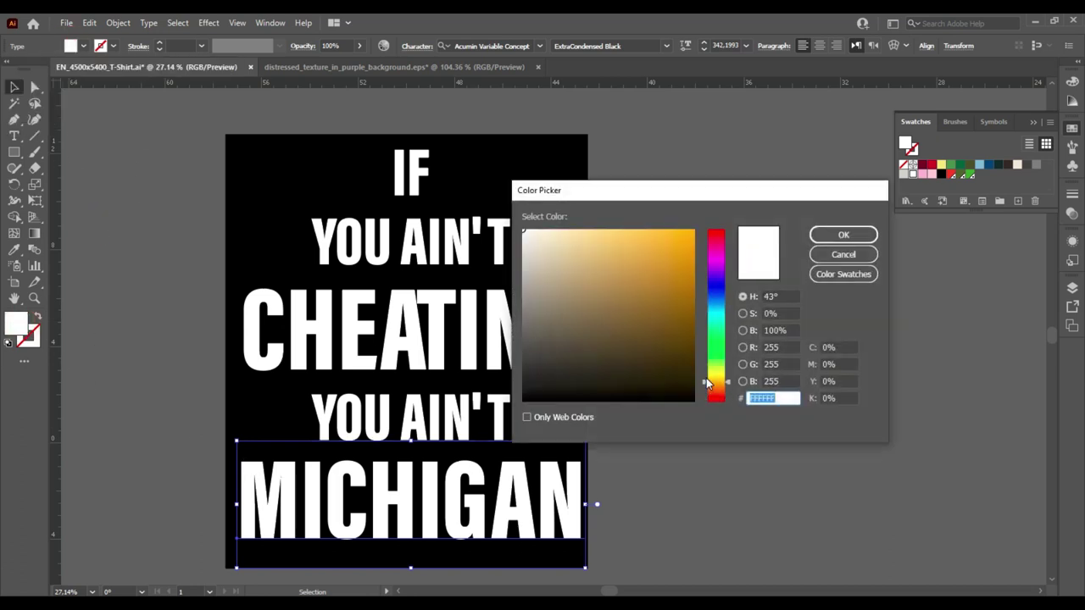
left_click(685, 247)
left_click(833, 233)
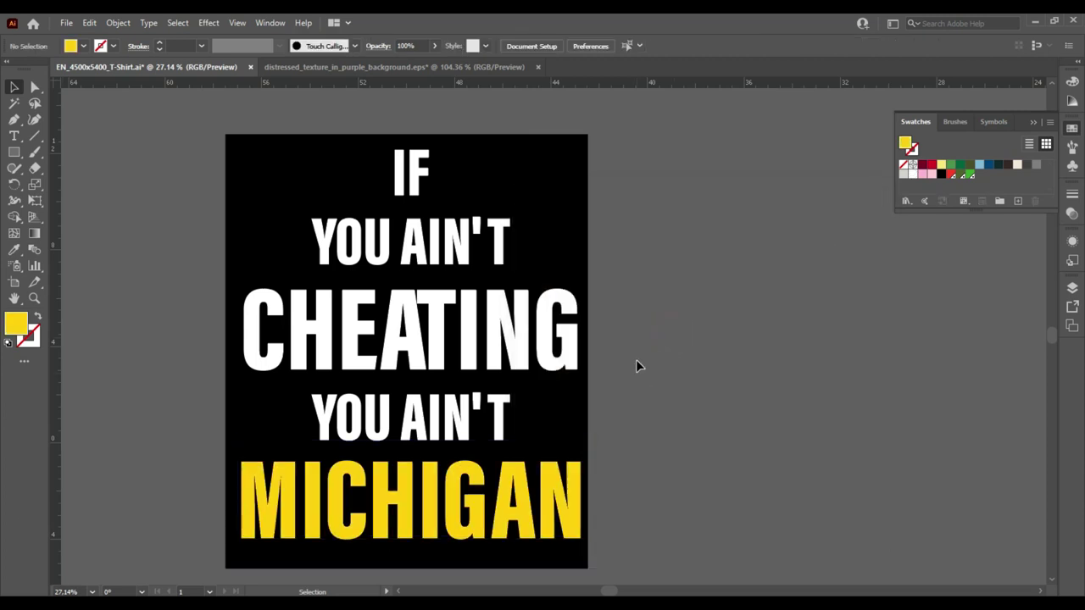
left_click(498, 341)
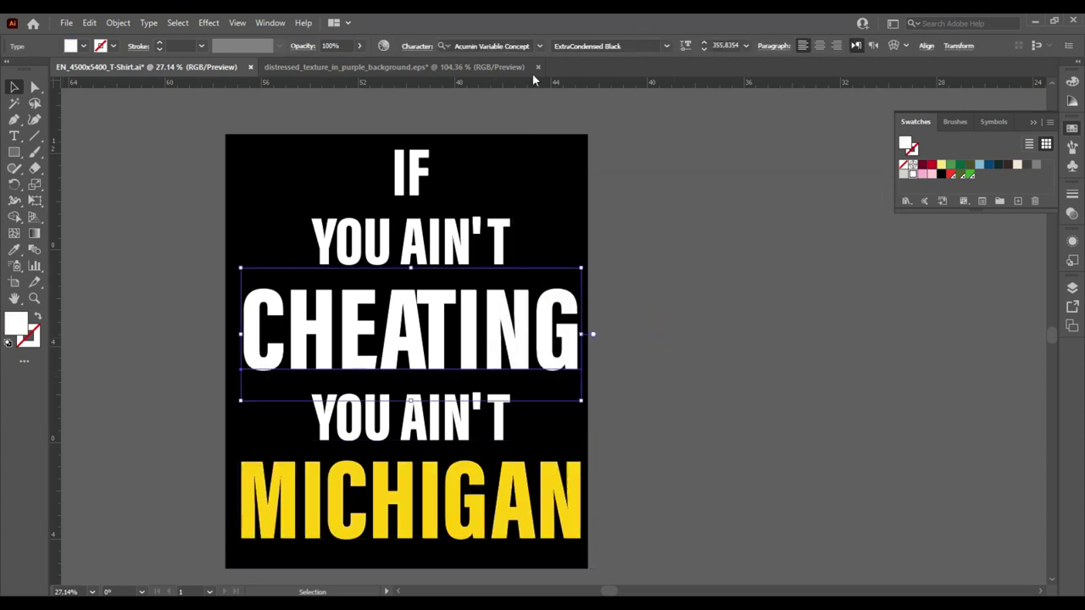
Increase tracking one step for CHEATING and two steps for MICHIGAN
left_click(416, 47)
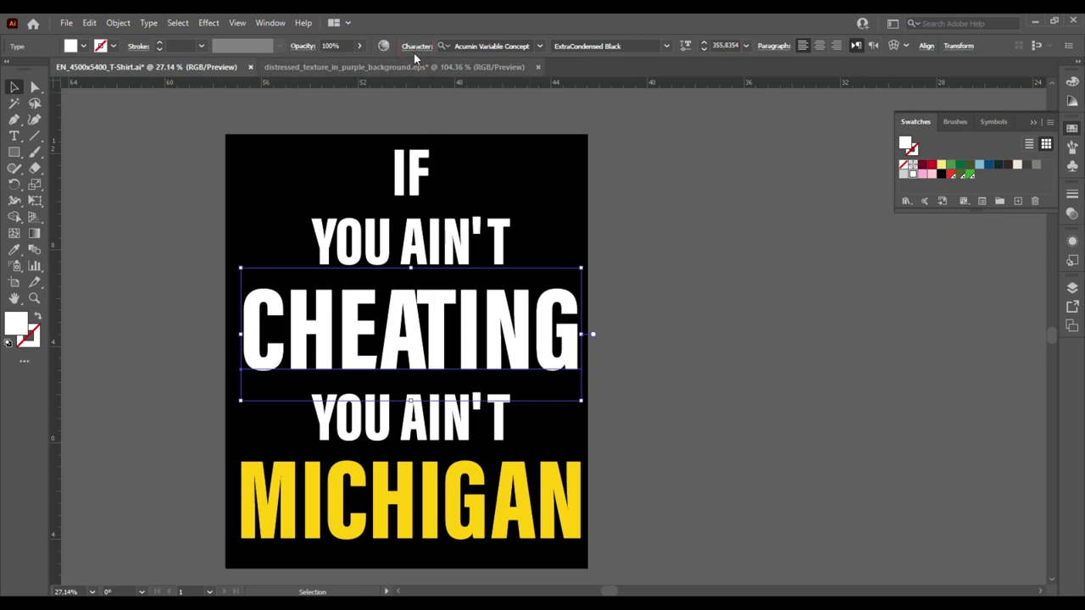
left_click(381, 125)
left_click(381, 124)
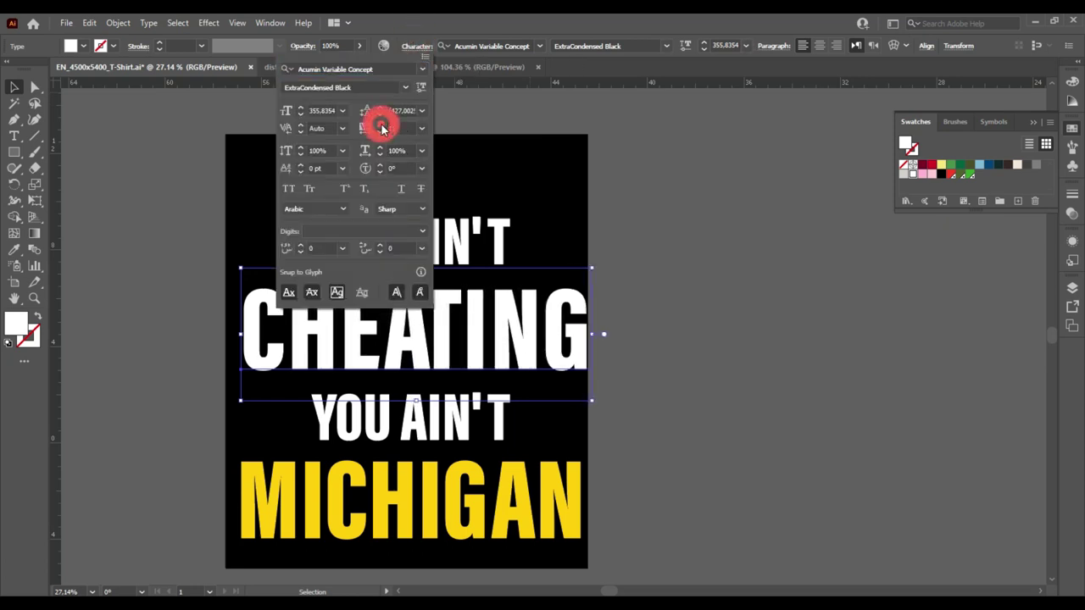
left_click(404, 492)
left_click(416, 46)
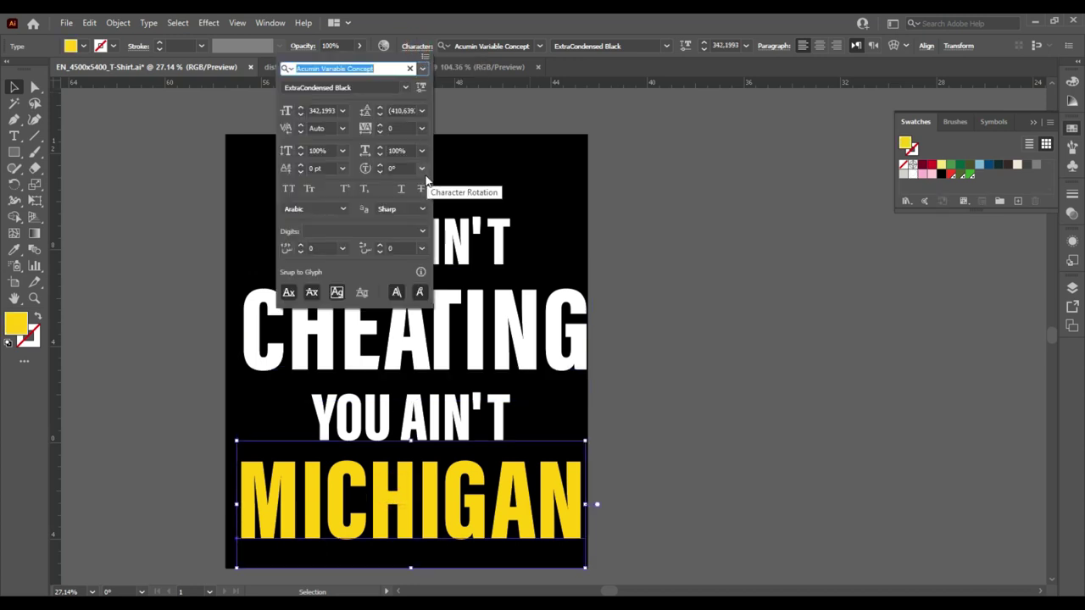
left_click(380, 124)
left_click(381, 124)
left_click(381, 125)
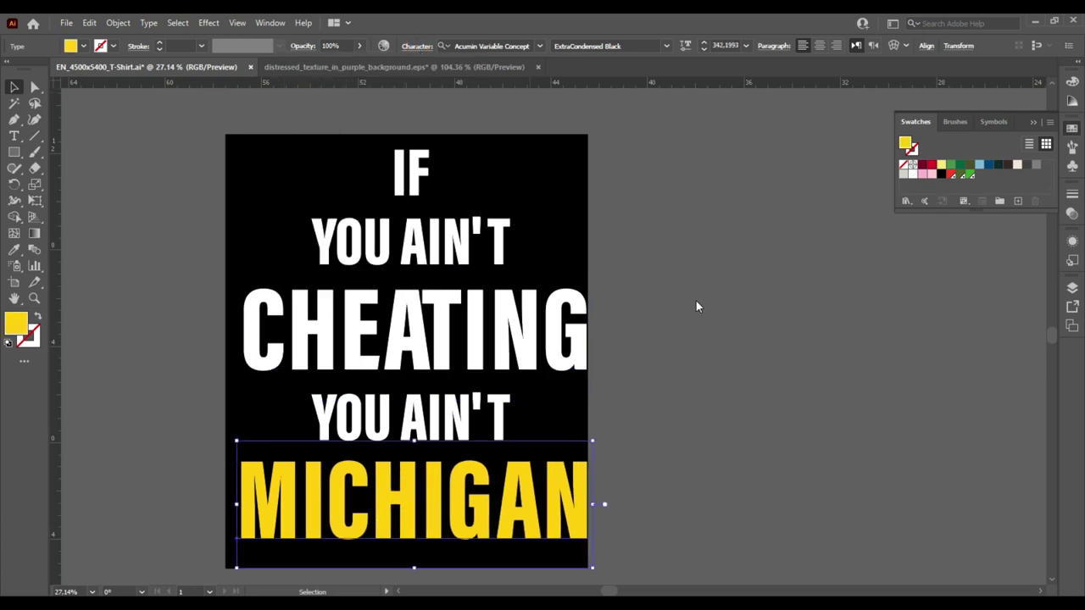
Scale CHEATING and MICHIGAN slightly, then horizontally centre all the lines
left_click(511, 356)
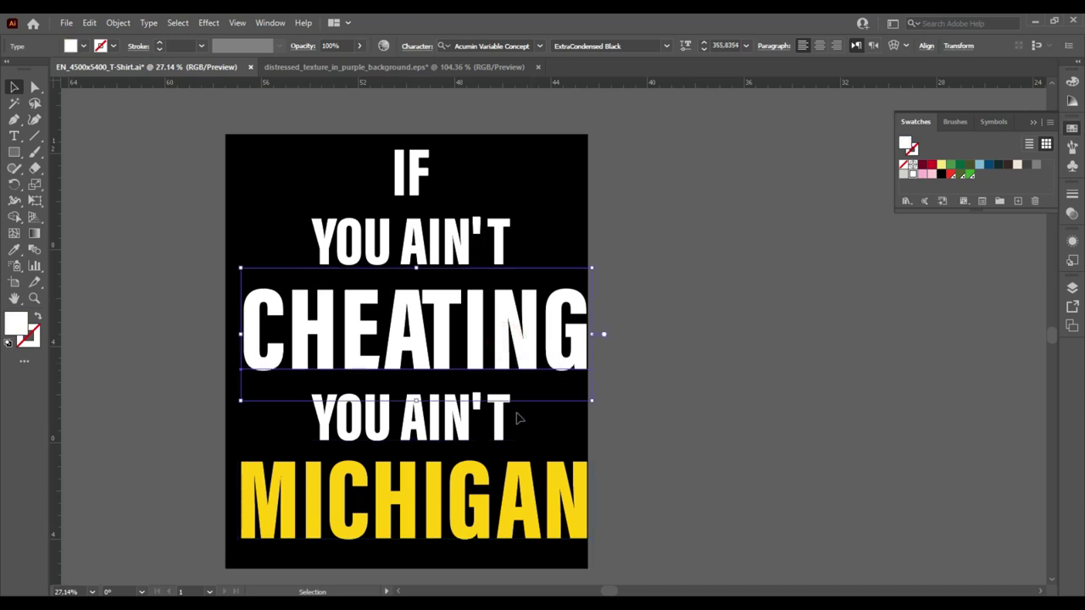
left_click(519, 509, "shift")
left_click_drag(588, 569, 586, 557)
left_click_drag(404, 105, 711, 130)
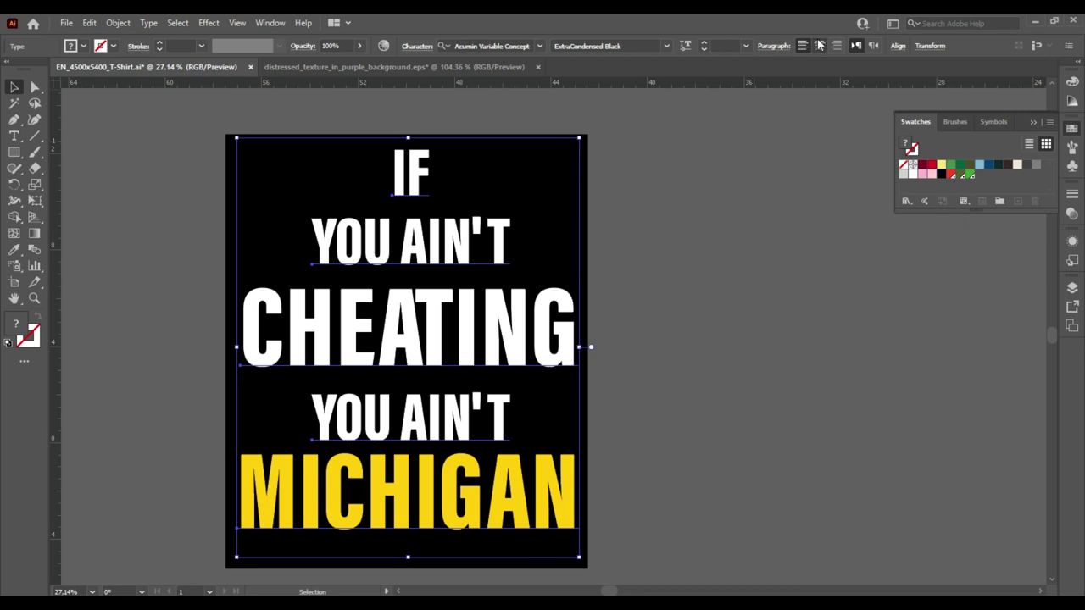
left_click(897, 46)
left_click(777, 85)
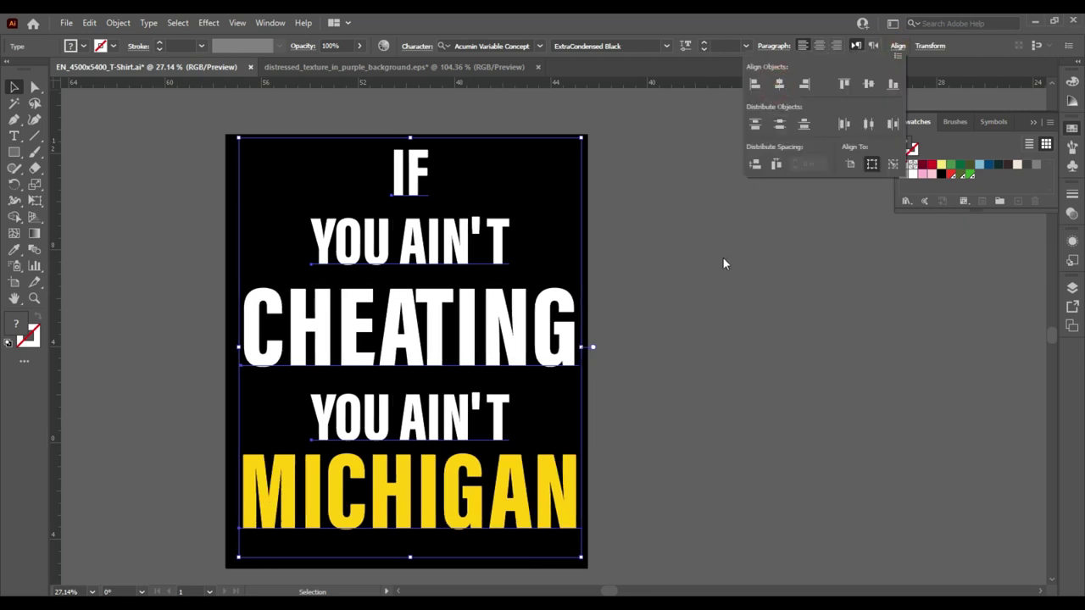
left_click(643, 338)
left_click(519, 126)
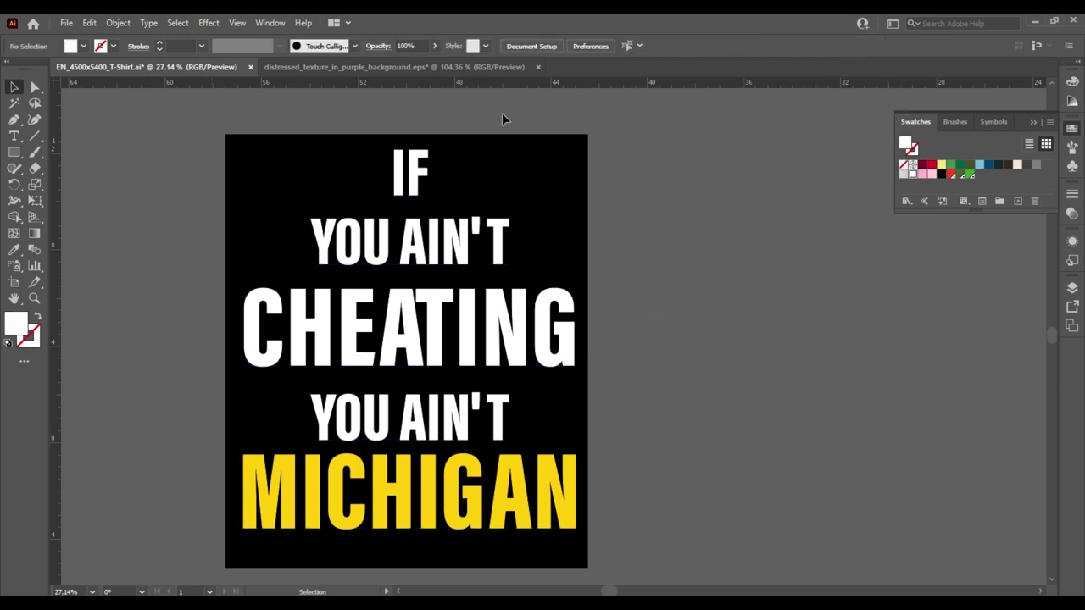
key("ctrl+a")
left_click(118, 23)
Expand the slogan text into outlined shapes
left_click(142, 182)
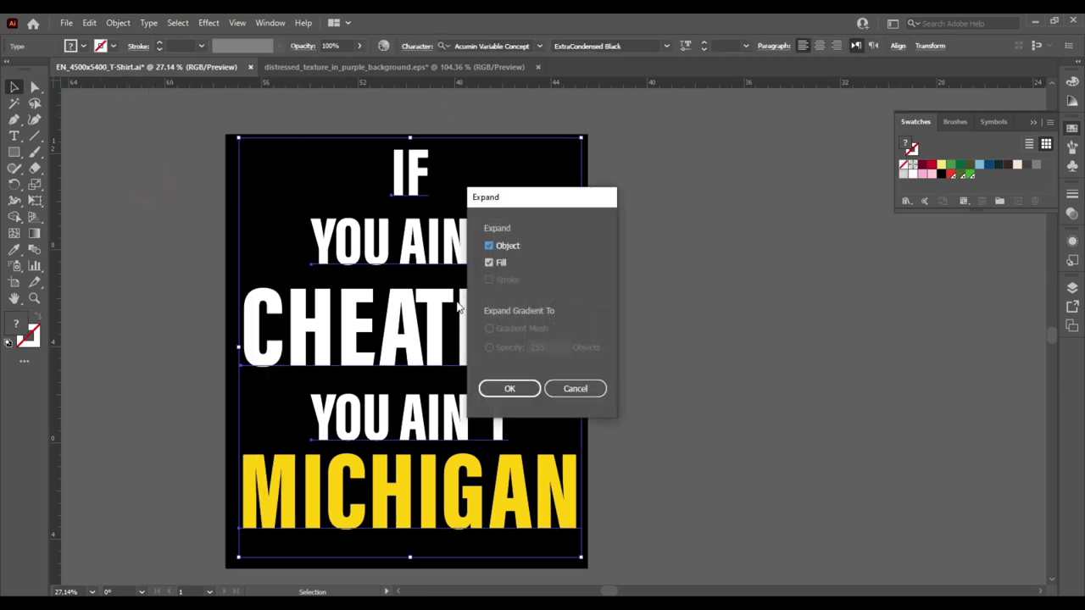
left_click(501, 388)
left_click(663, 331)
Nudge CHEATING, the upper YOU AIN'T and IF downward to tighten the stack
left_click(503, 421)
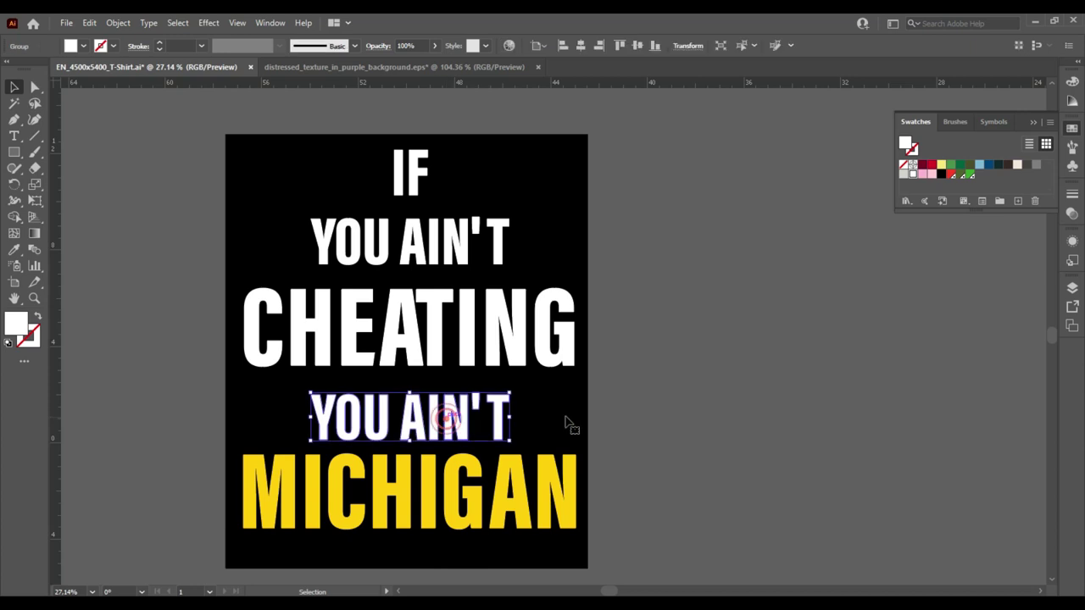
left_click(752, 330)
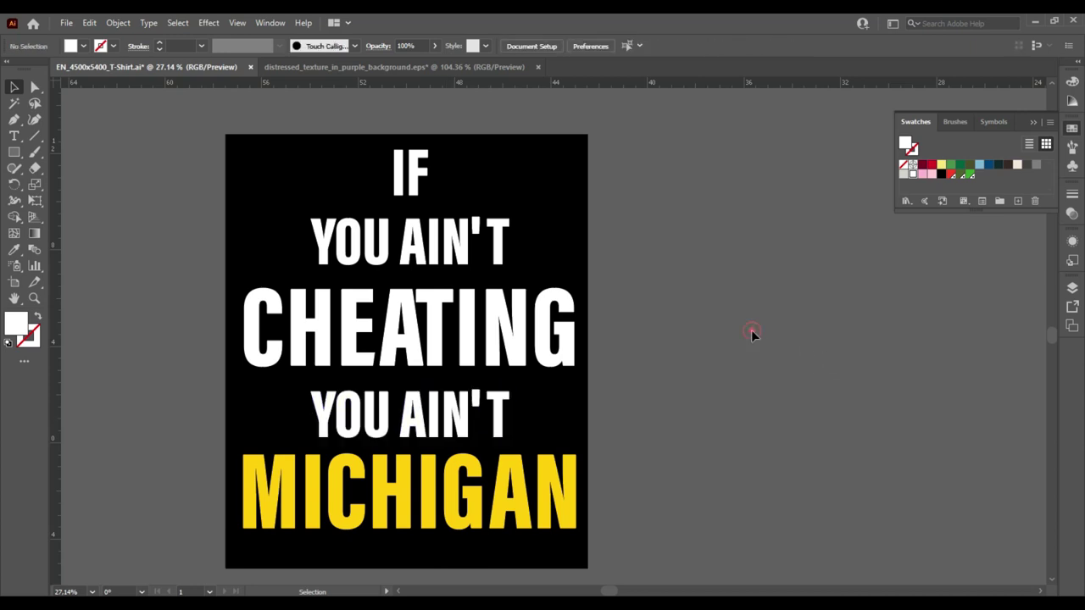
left_click(420, 425)
left_click(413, 348)
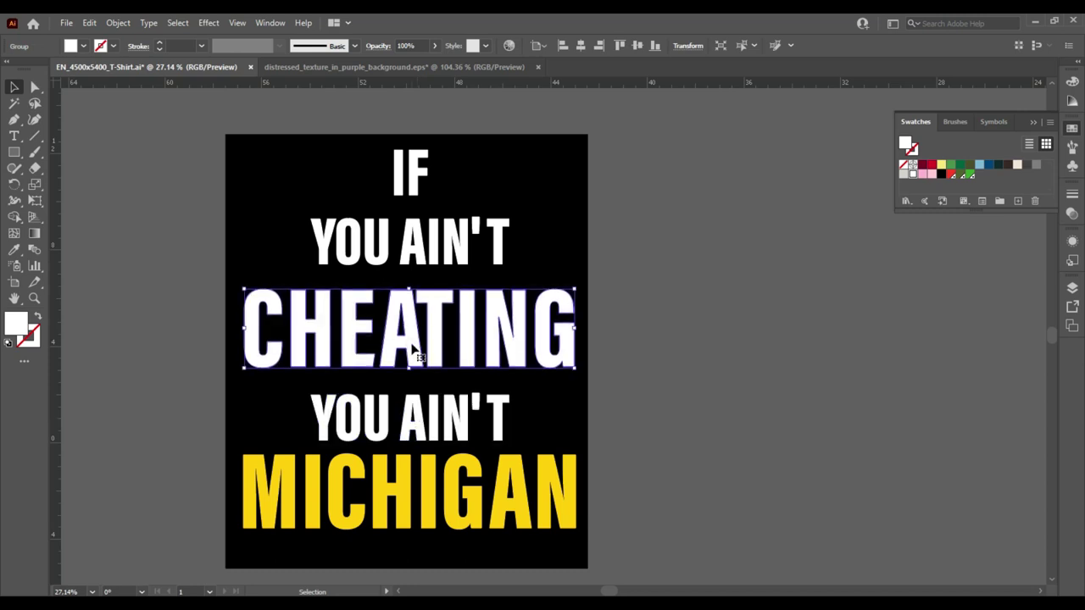
key("shift+Down")
key("shift+Down")
key("shift+Down")
key("shift+Down")
left_click(416, 254)
key("shift+Down")
key("shift+Down")
key("shift+Down")
key("shift+Down")
key("shift+Down")
key("shift+Down")
left_click_drag(416, 255, 416, 256)
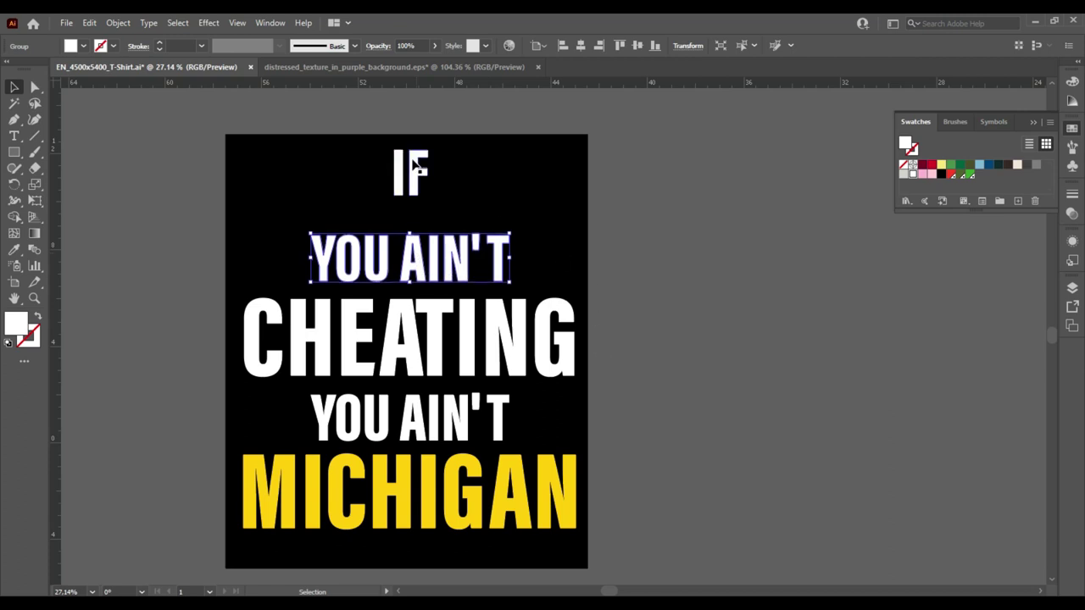
left_click_drag(416, 168, 417, 211)
left_click(618, 205)
Select the whole text block and shift it up slightly into final position
left_click_drag(417, 135, 421, 441)
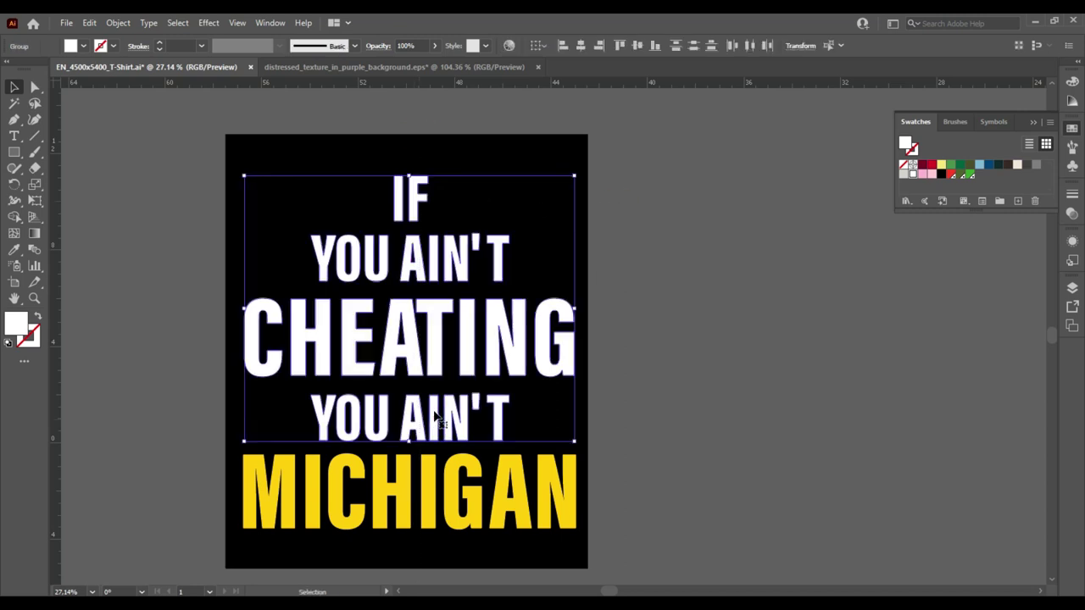
left_click_drag(421, 148, 423, 495)
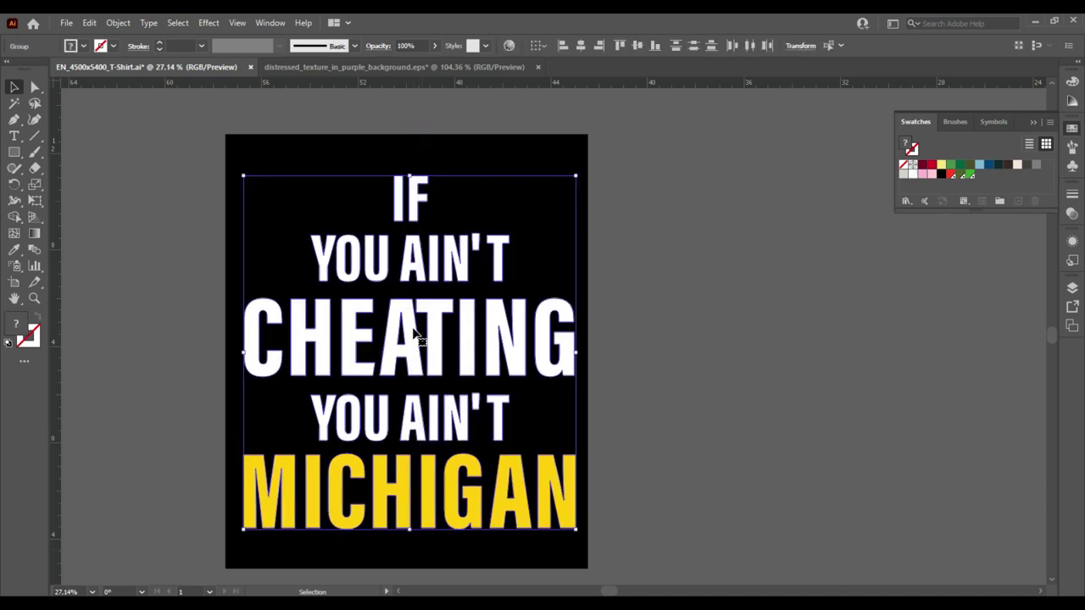
left_click_drag(416, 335, 416, 325)
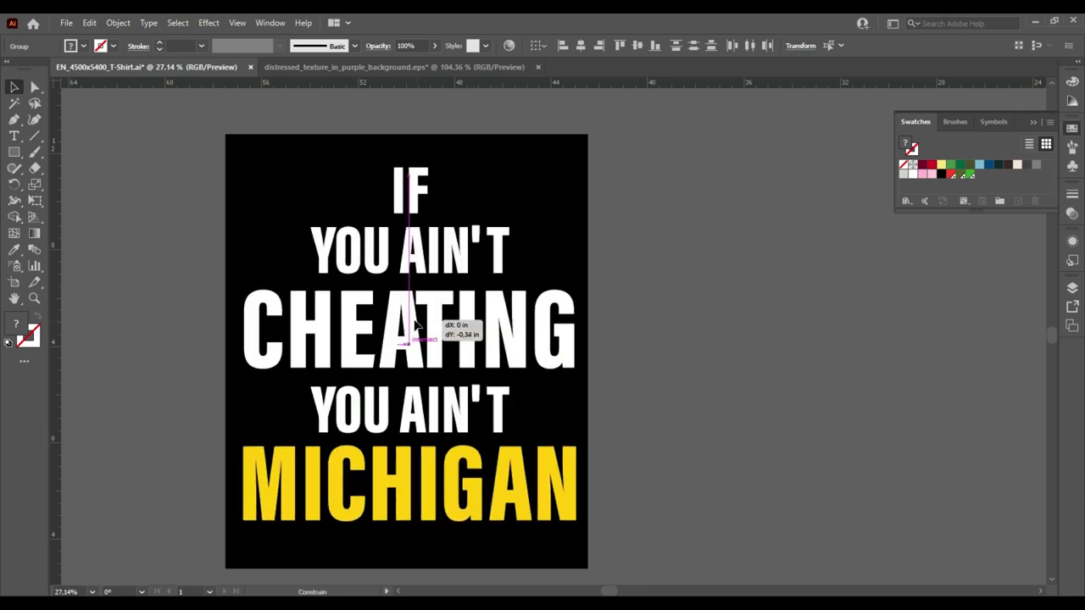
left_click(644, 212)
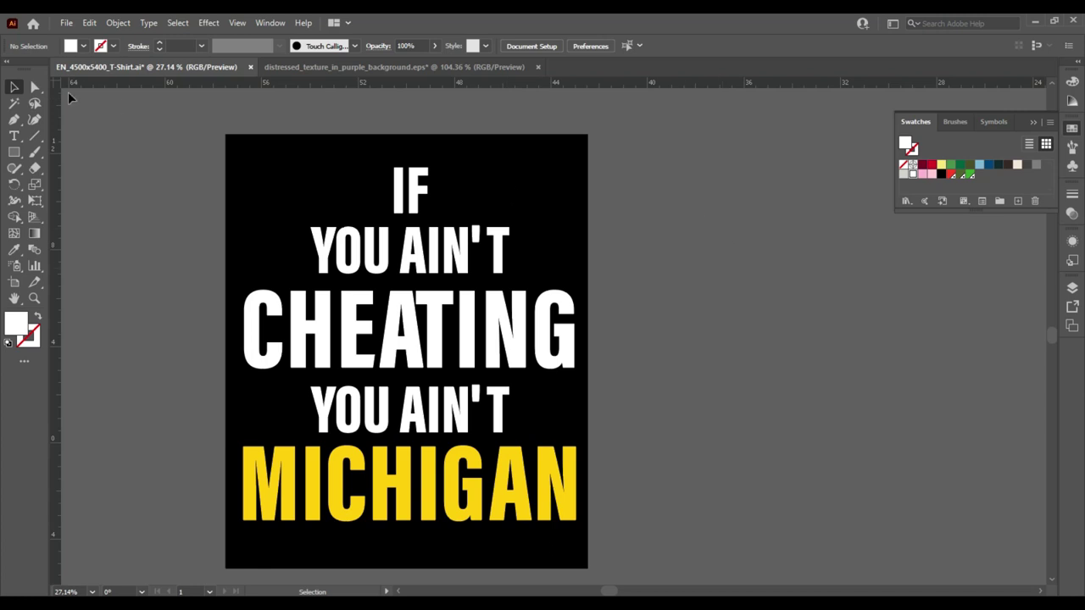
Draw a diagonal line beside the artboard with a red FF1200 stroke
left_click_drag(688, 209, 741, 291)
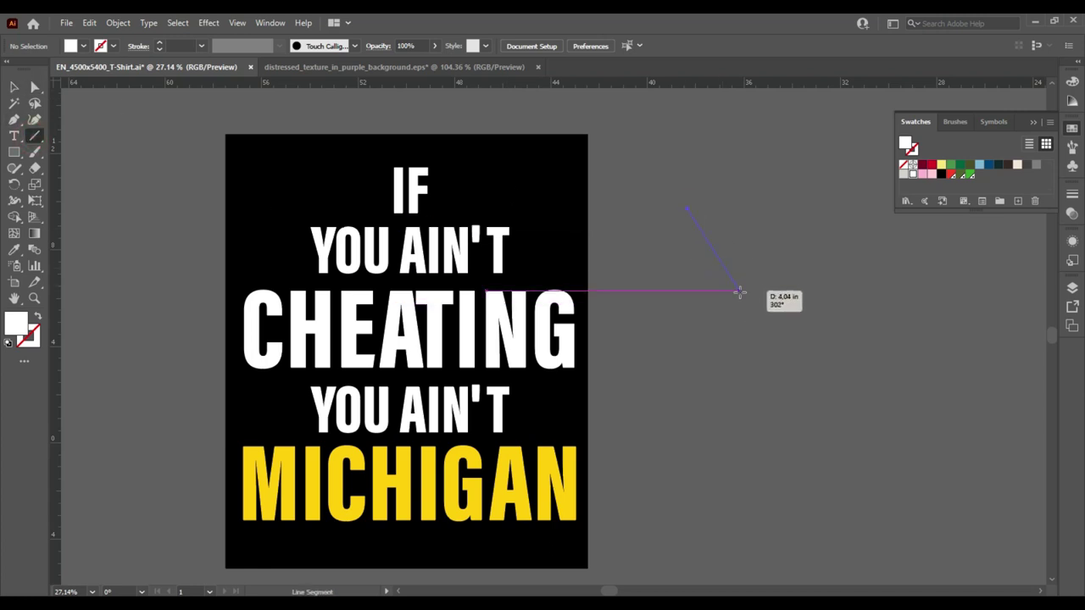
left_click(103, 49)
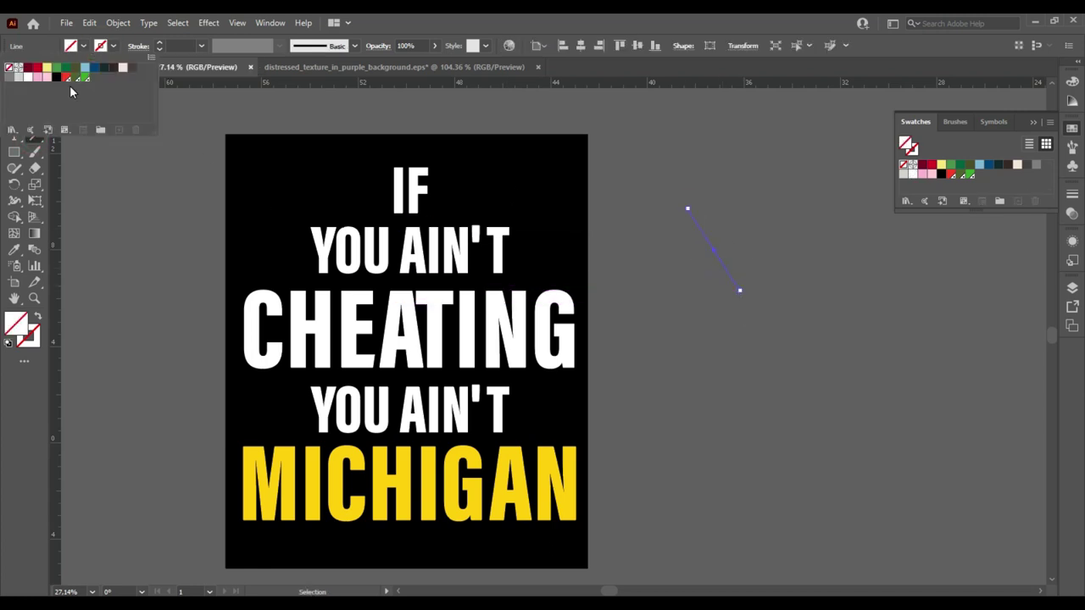
left_click(37, 319)
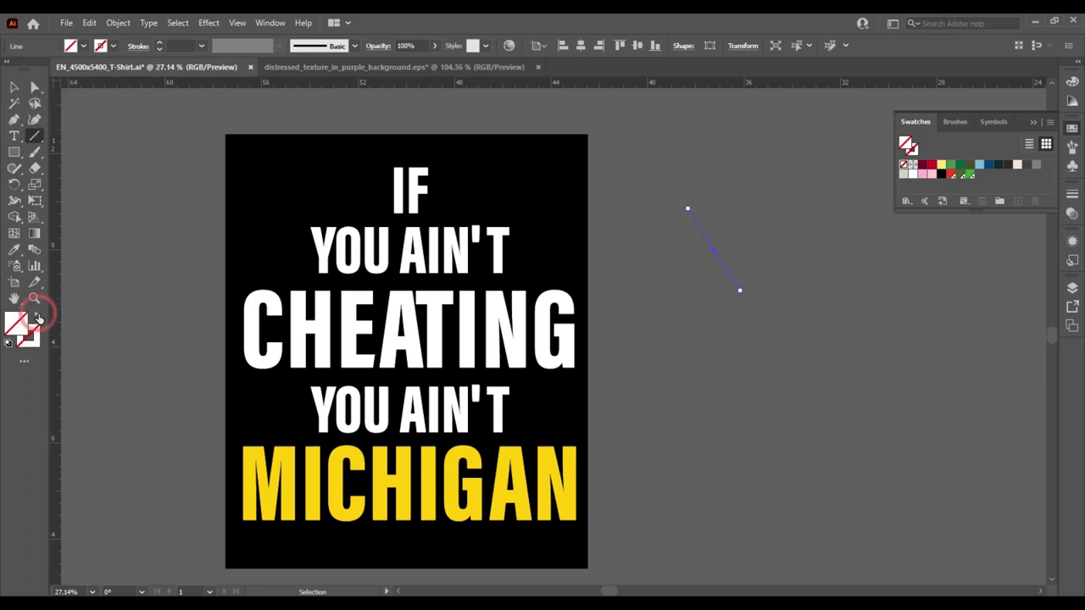
double_click(28, 336)
left_click_drag(623, 270, 693, 230)
left_click(851, 235)
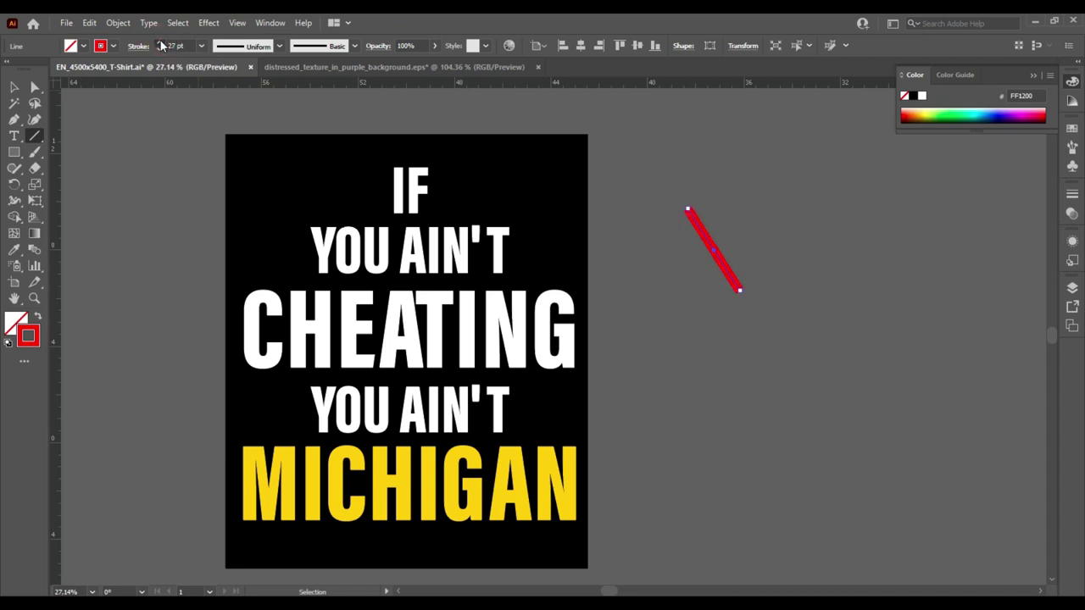
Give the red line a 31 pt stroke with round caps
left_click(139, 46)
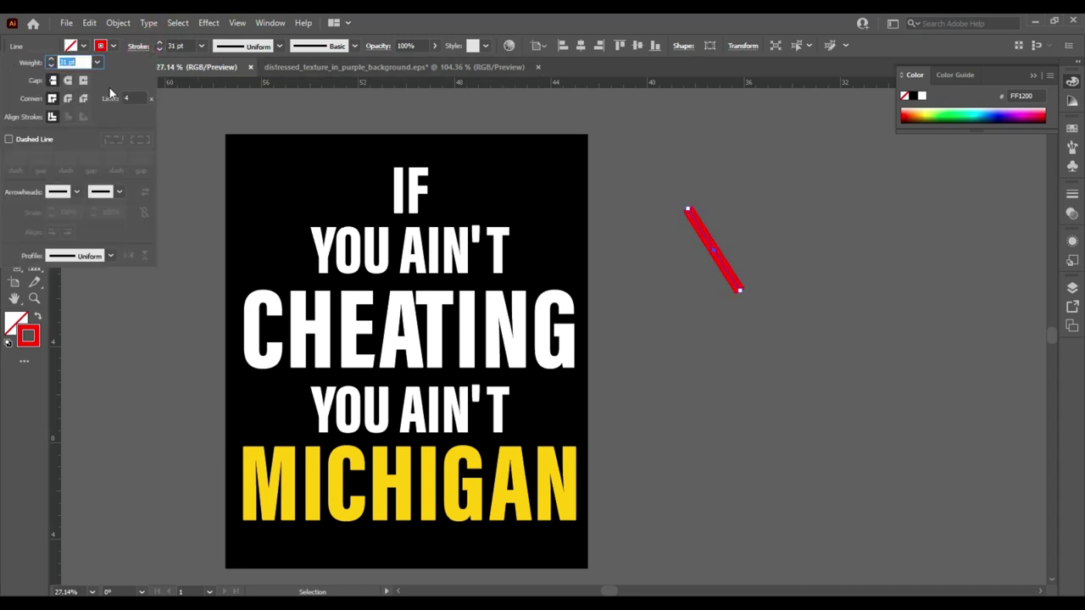
left_click(69, 82)
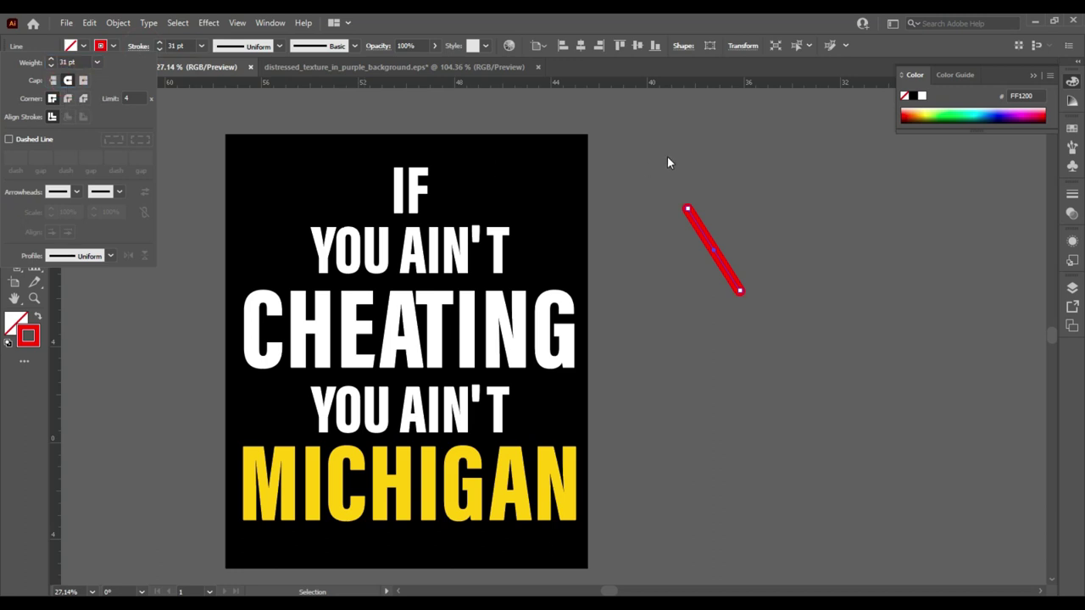
key("Escape")
Duplicate the red line and reflect the copy so it crosses the original
key("v")
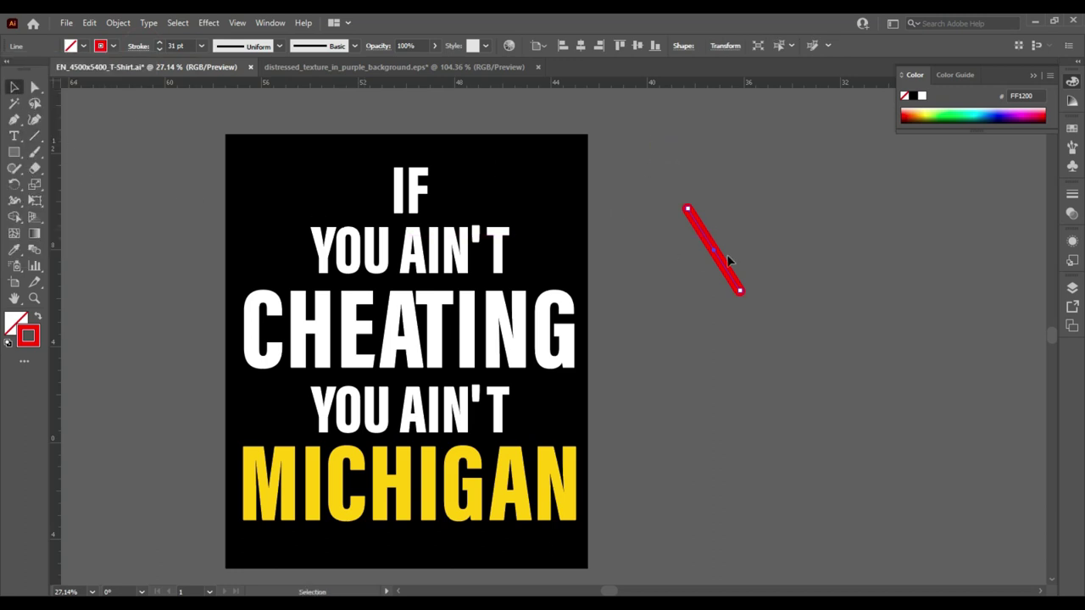
left_click_drag(709, 240, 684, 257)
right_click(684, 257)
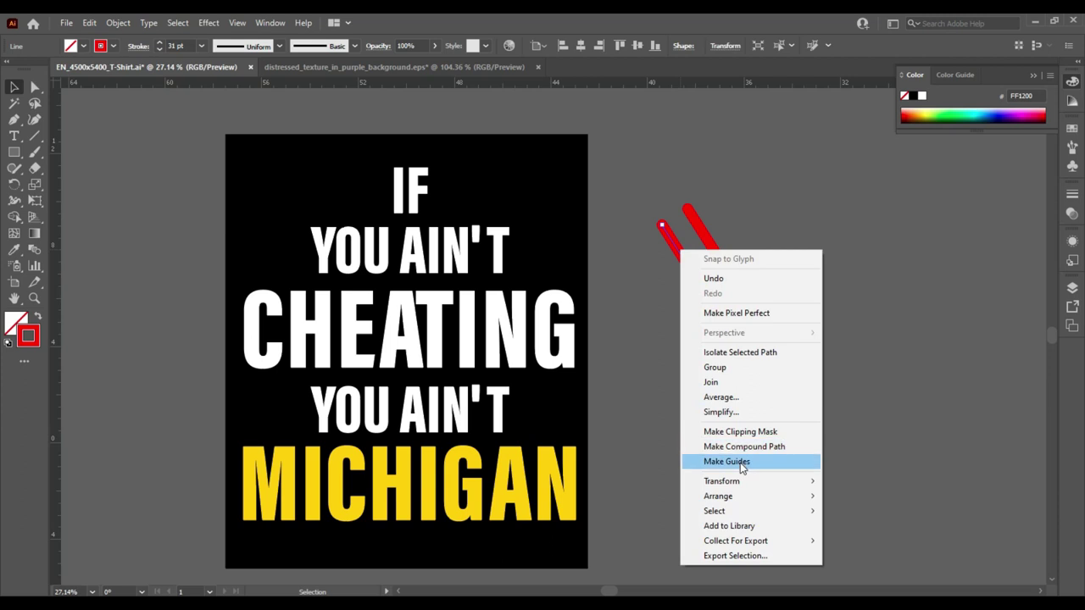
left_click(856, 531)
left_click(659, 383)
left_click_drag(674, 286, 694, 268)
Centre both lines on each other and group them into one X
left_click_drag(655, 167, 763, 305)
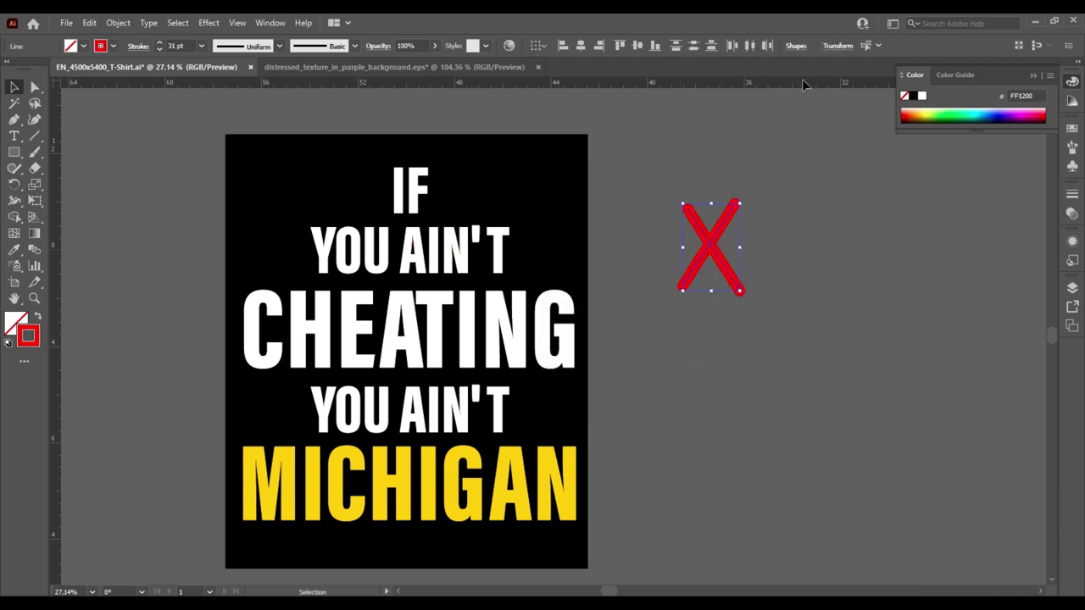
left_click(582, 45)
left_click(637, 46)
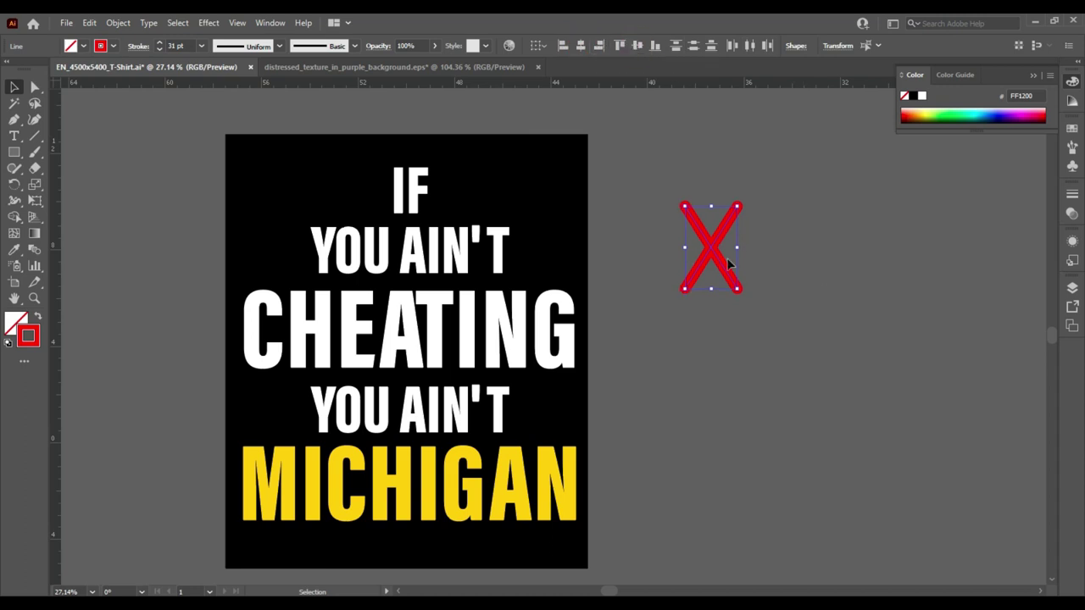
key("ctrl+g")
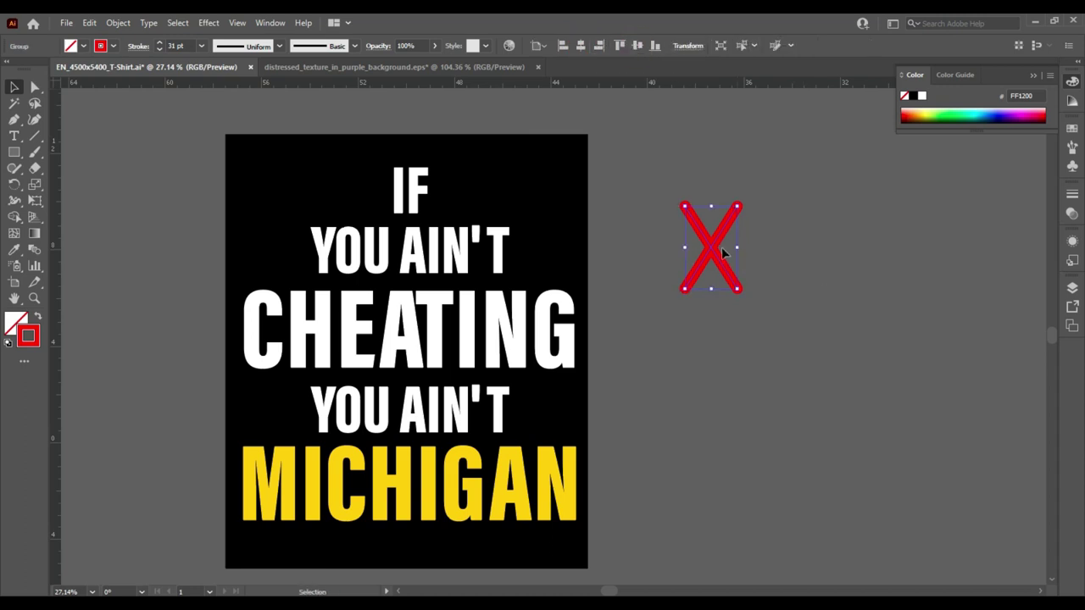
Place the red X over MICHIGAN's M and switch to the distressed_texture_in_purple_background.eps document
left_click_drag(721, 246, 265, 486)
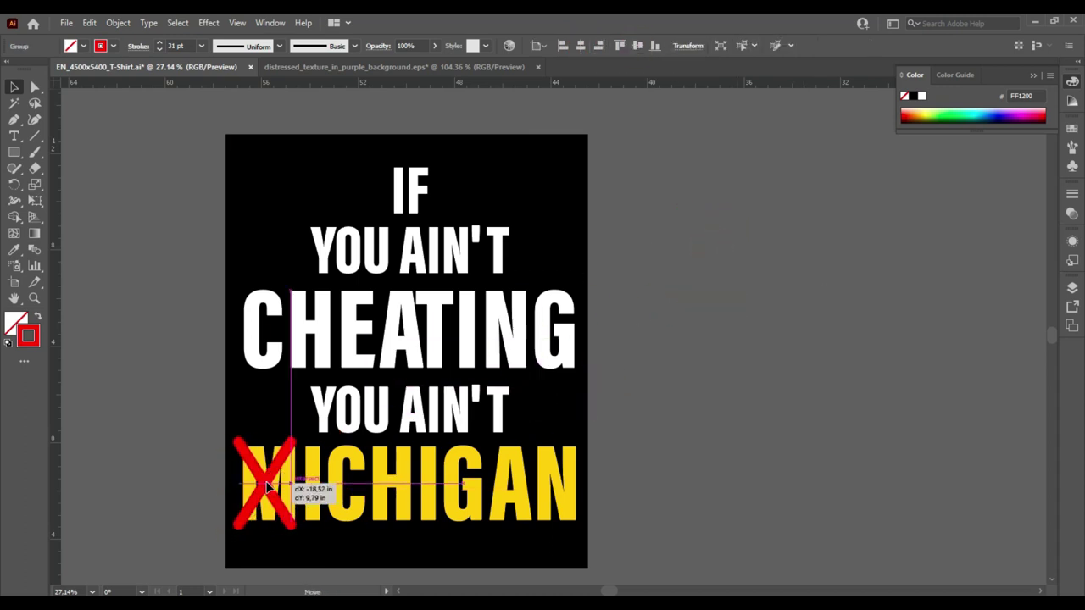
left_click_drag(265, 485, 270, 486)
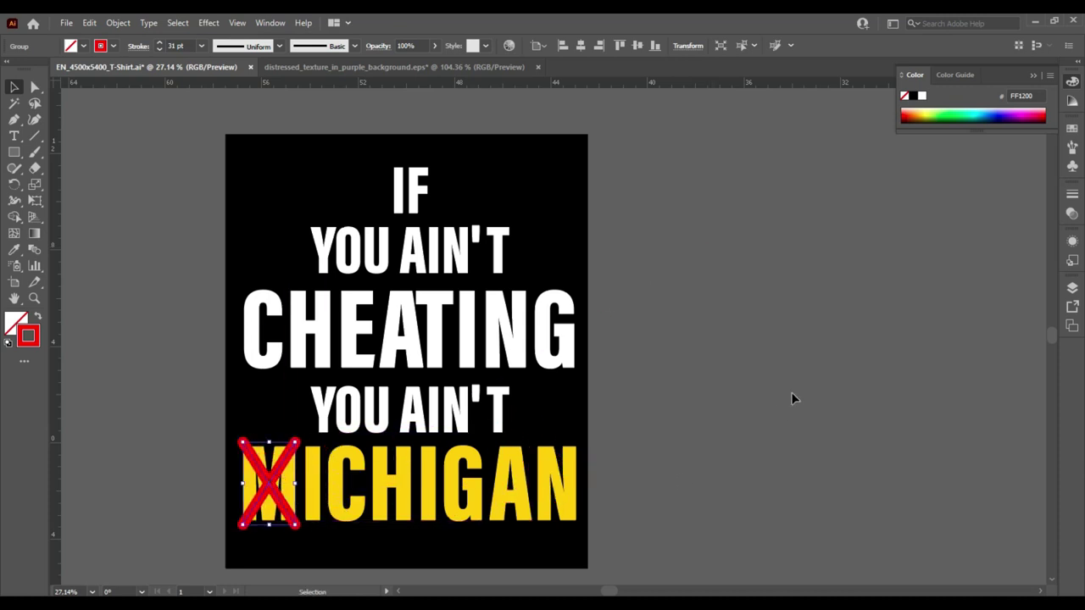
left_click(738, 352)
left_click(534, 66)
Paste the distressed texture into the T-shirt file, stretch it over the whole artboard, and select all
left_click_drag(448, 221, 291, 145)
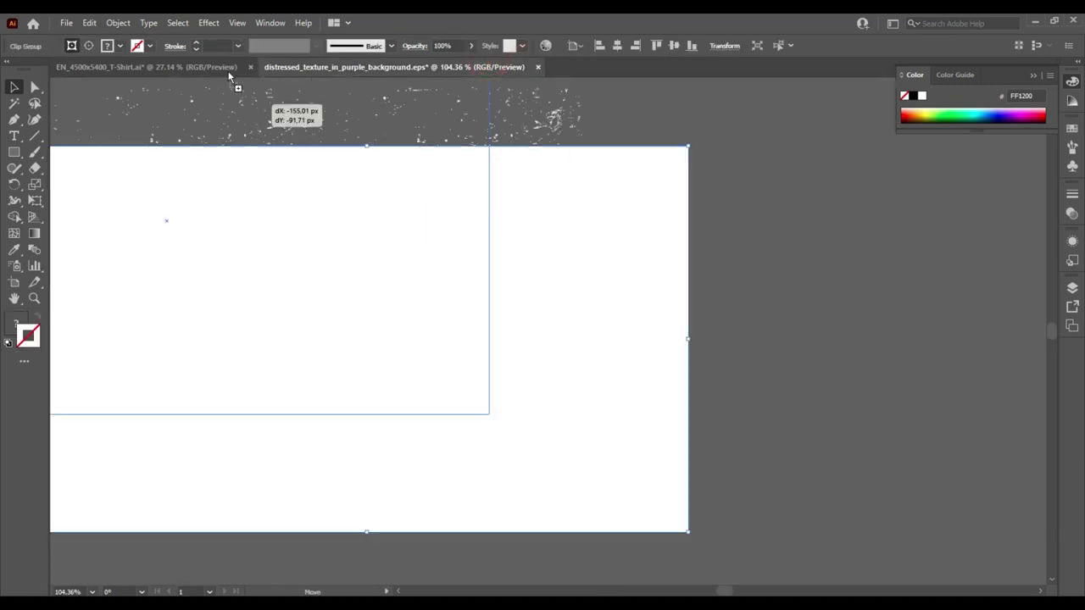
key("ctrl+v")
mouse_move(272, 166)
left_mouse_down()
mouse_move(314, 182)
mouse_move(273, 166)
left_mouse_up()
mouse_move(394, 233)
left_mouse_down()
mouse_move(572, 560)
mouse_move(587, 566)
left_mouse_up()
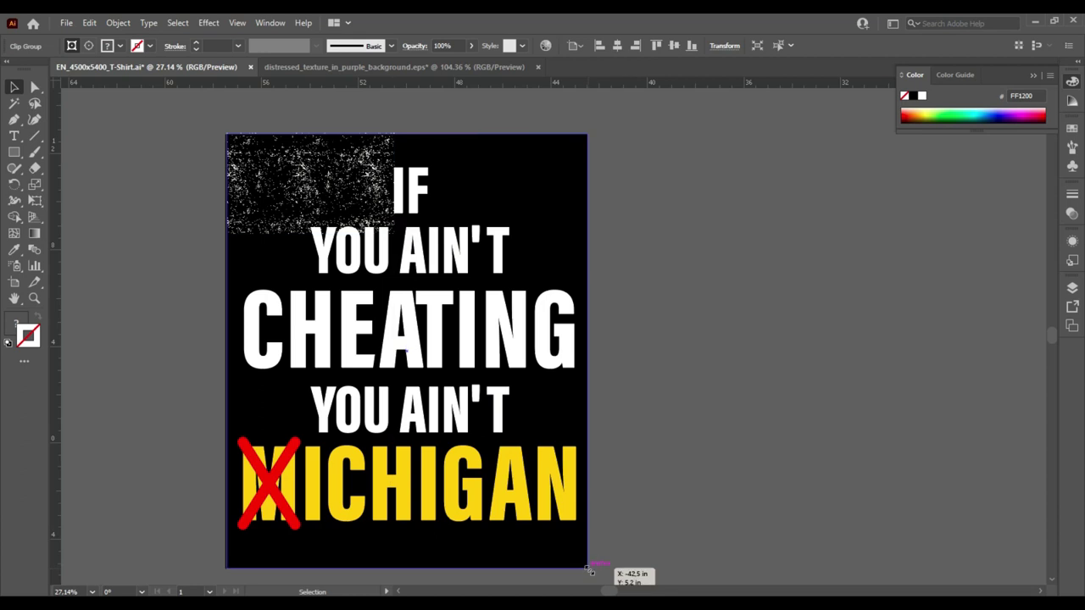
left_click(650, 266)
key("ctrl+a")
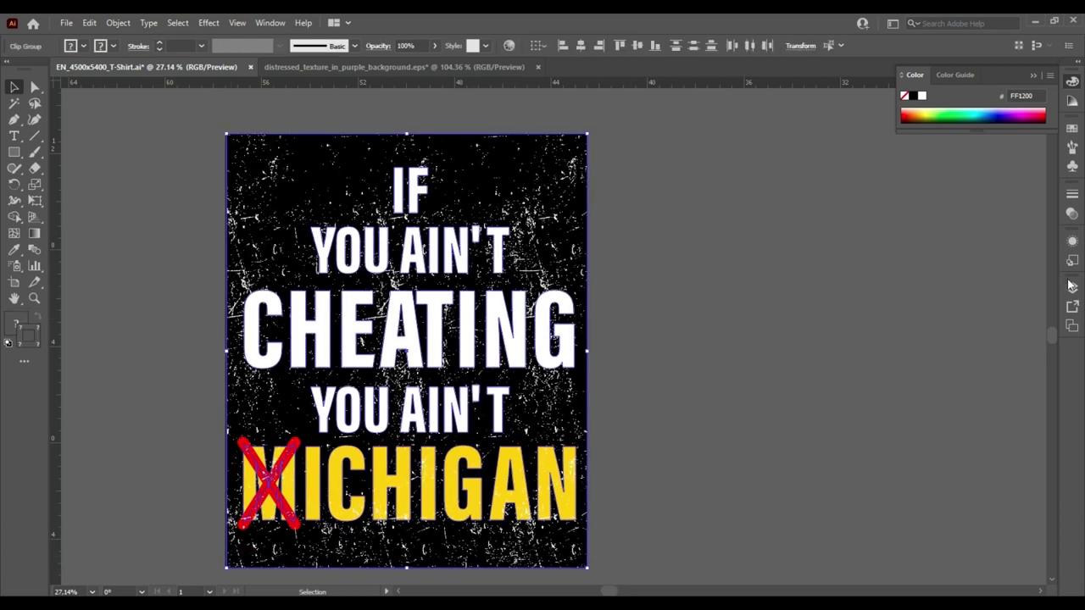
left_click(1071, 285)
Apply the texture as an inverted opacity mask over all Design-layer artwork, then recentre the view
left_click(1037, 333)
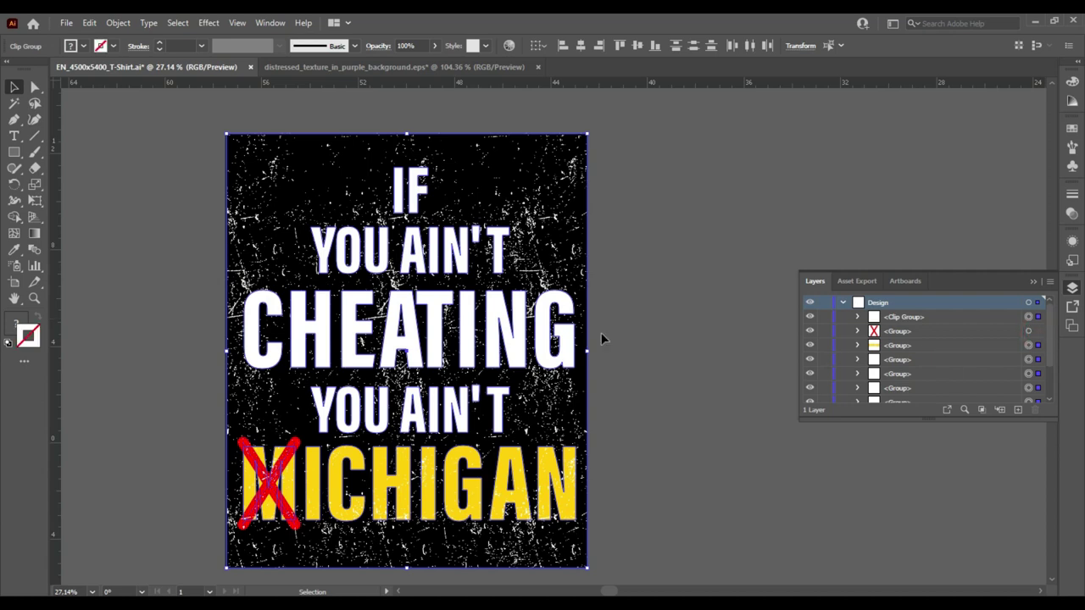
left_click(1035, 285)
left_click(1072, 214)
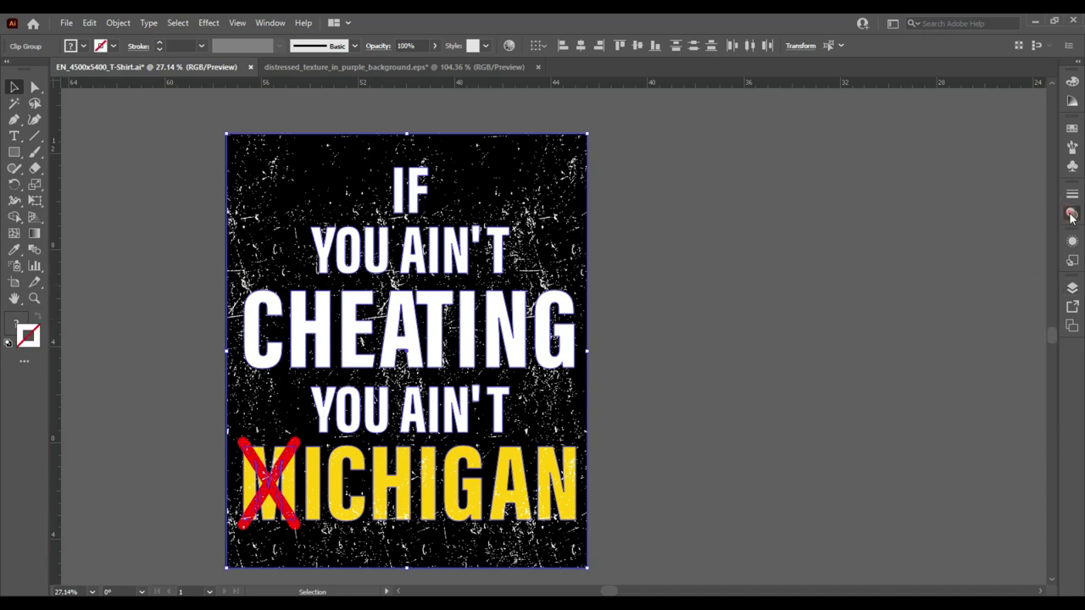
left_click(1005, 258)
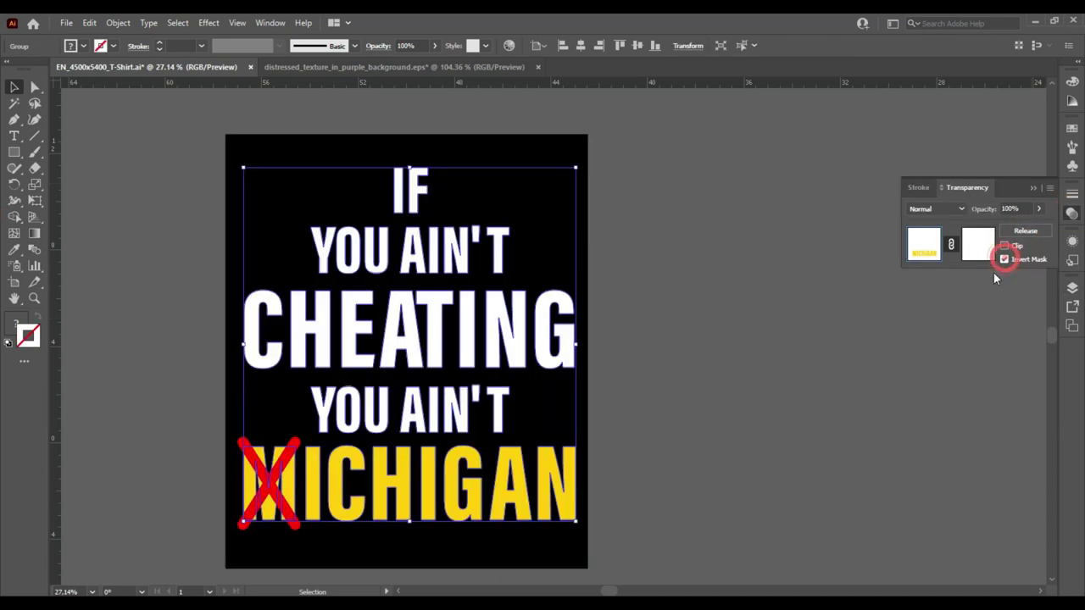
left_click(644, 242)
left_click(1036, 189)
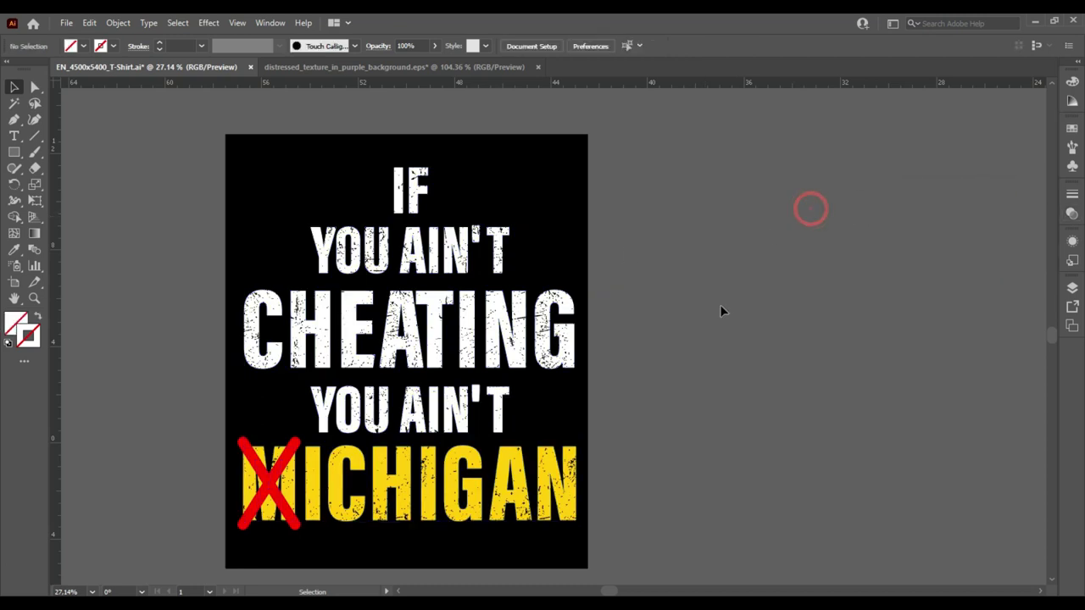
left_click_drag(649, 363, 760, 353)
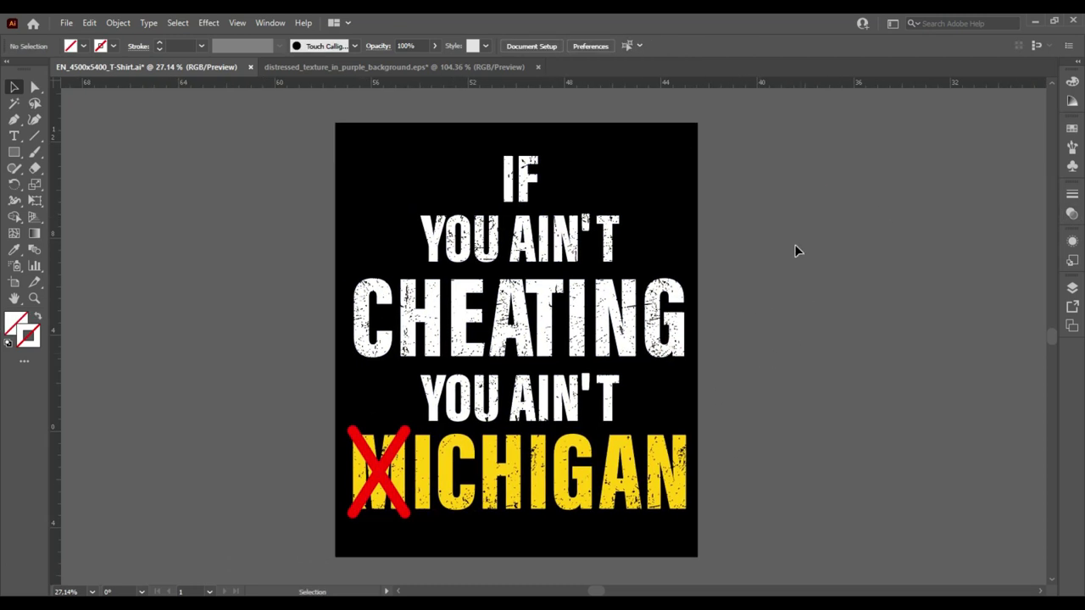